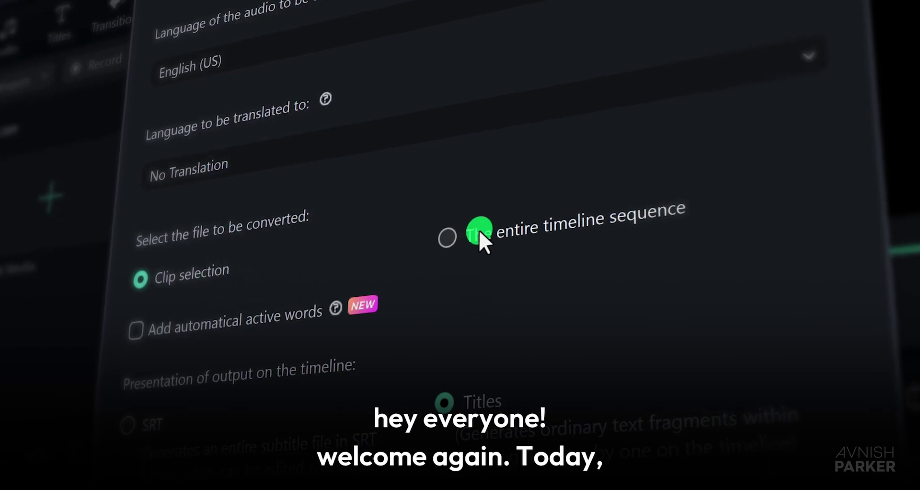
Step: Transcribe the entire timeline, then play back the animated captions from the start
left_click(479, 230)
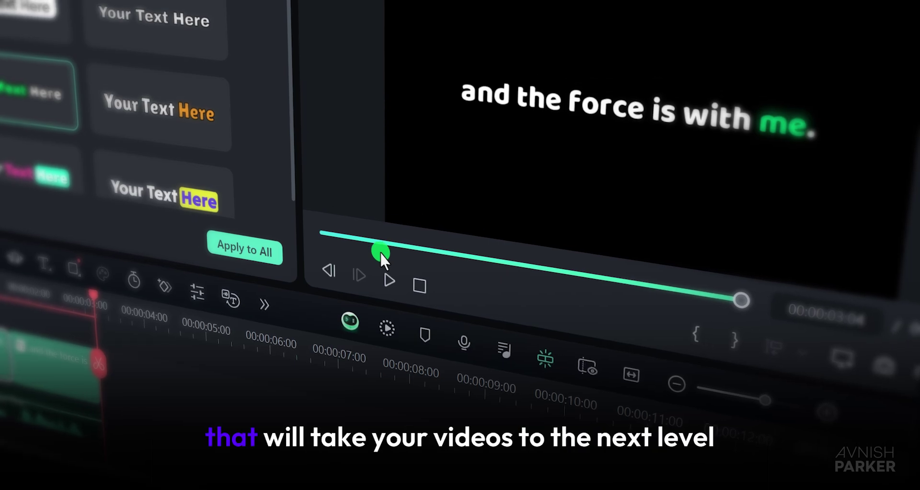
left_click(420, 285)
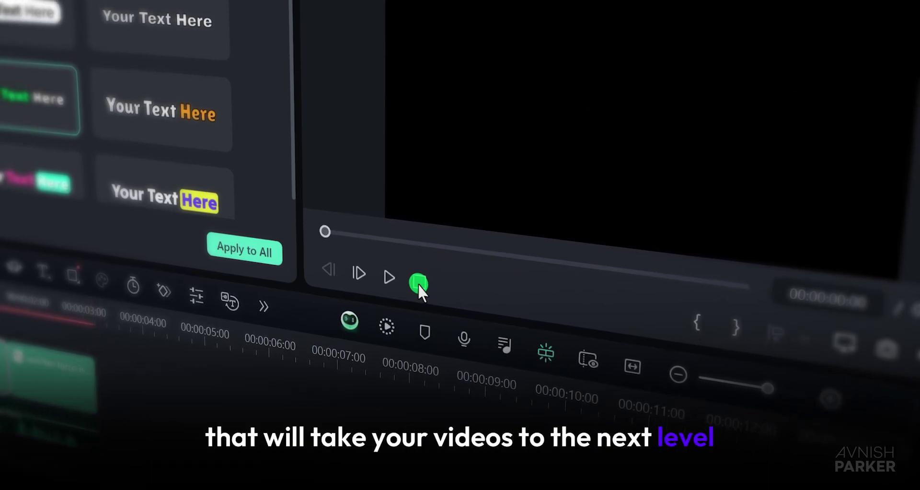
left_click(389, 274)
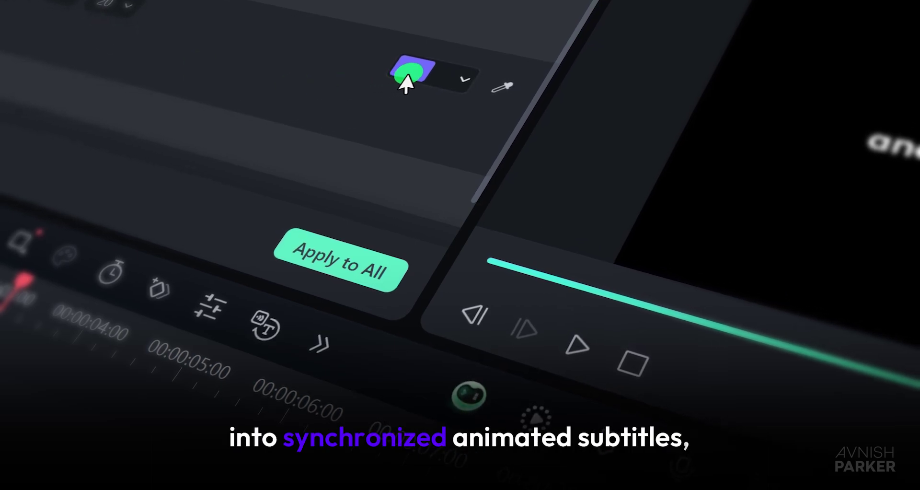
Step: Make the caption text lime green on all subtitles, then listen to the audio clip
left_click(406, 82)
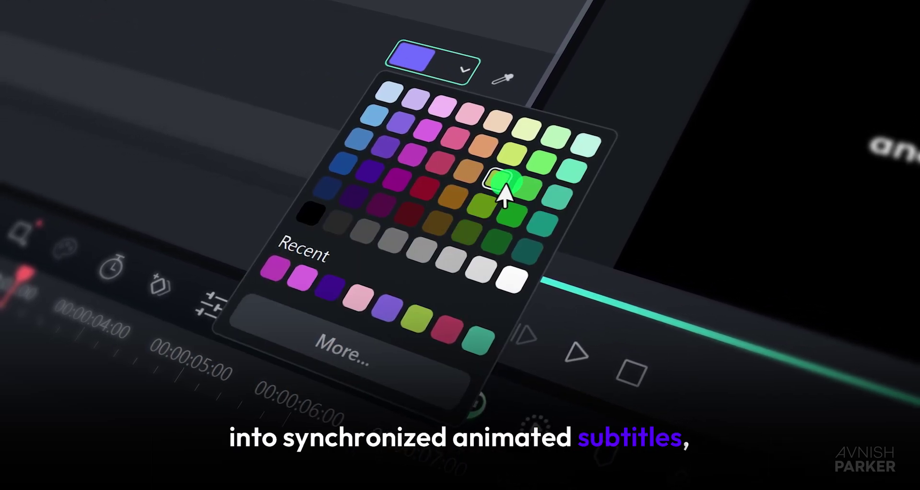
left_click(510, 155)
left_click(365, 253)
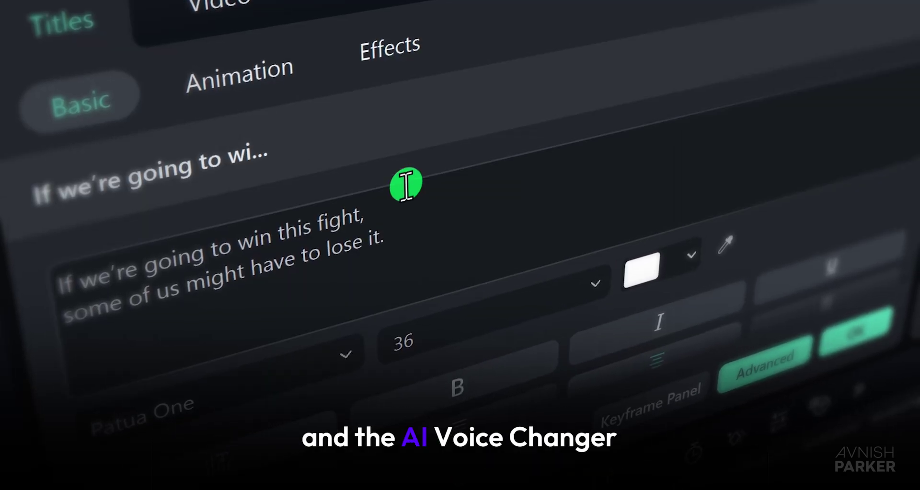
left_click_drag(398, 225, 52, 322)
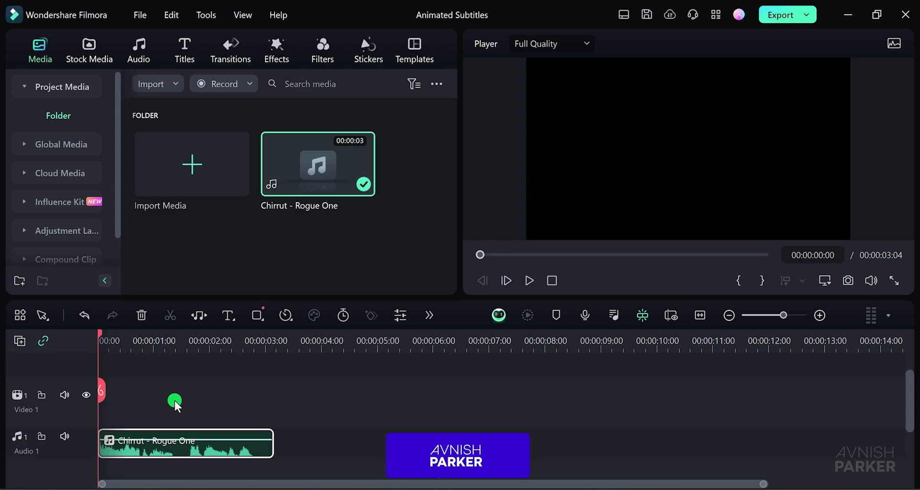
left_click(529, 280)
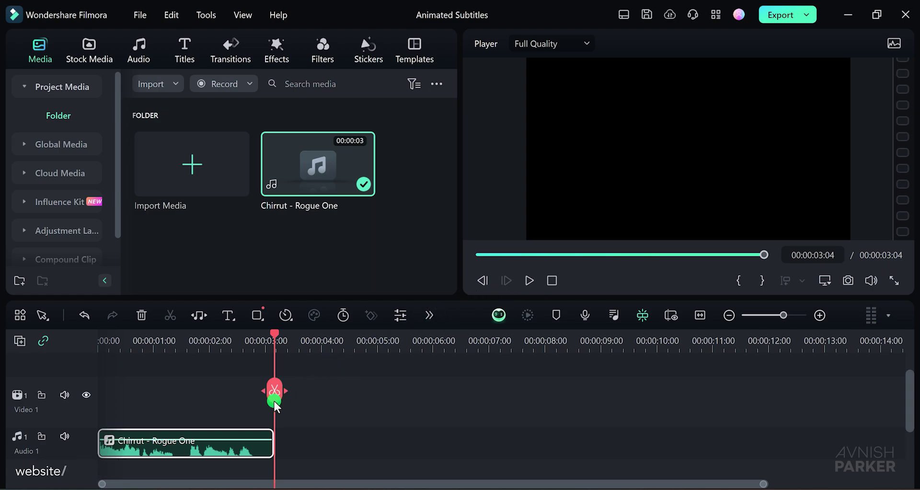
Step: Run Speech-to-Text on the audio: English (US), no translation, automatic active words, output as titles
right_click(220, 449)
left_click(140, 151)
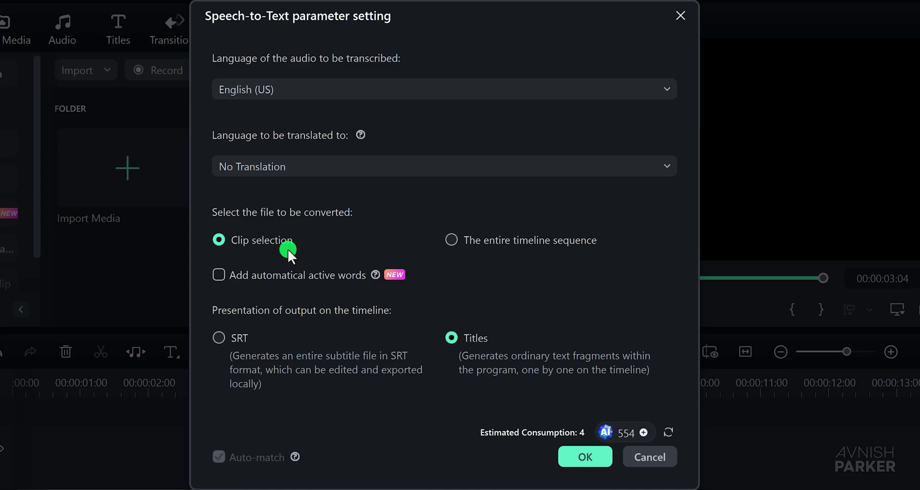
left_click(313, 88)
left_click(306, 115)
left_click(323, 163)
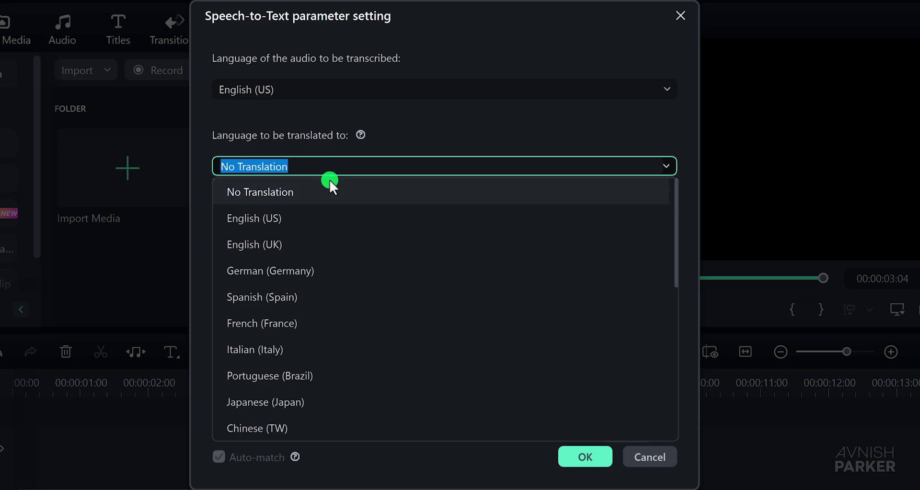
left_click(327, 192)
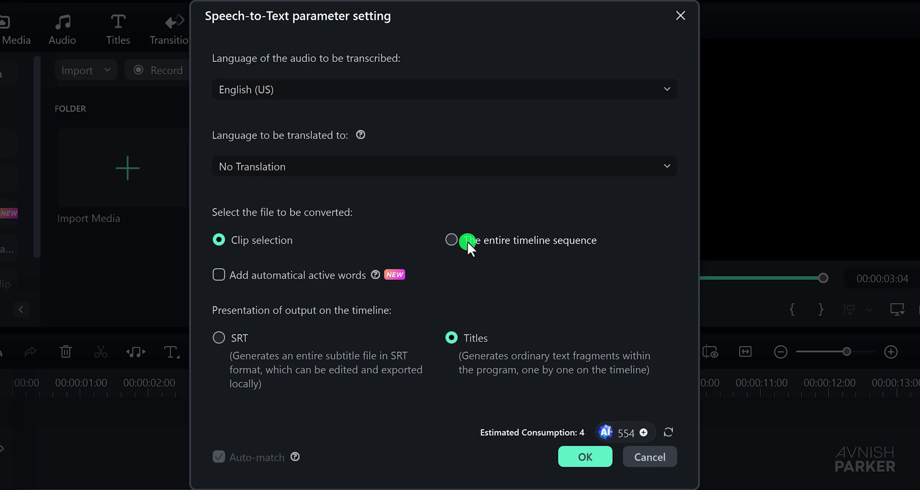
left_click(219, 276)
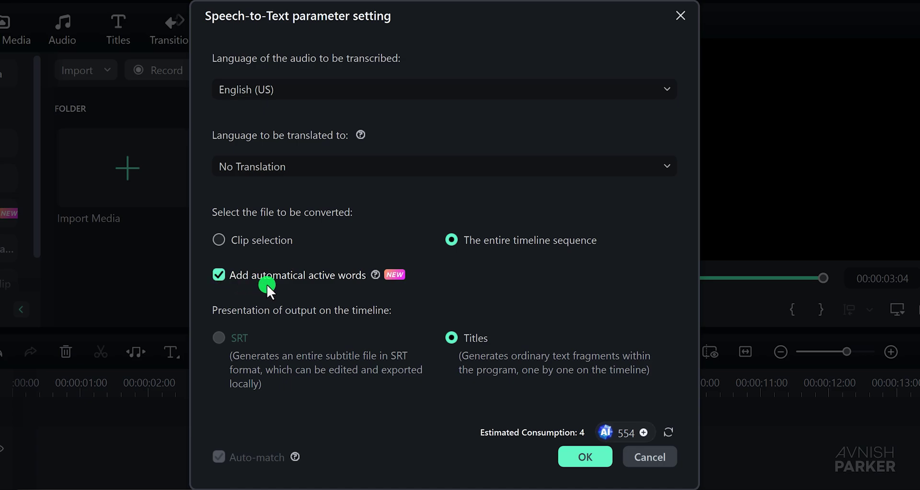
left_click(576, 457)
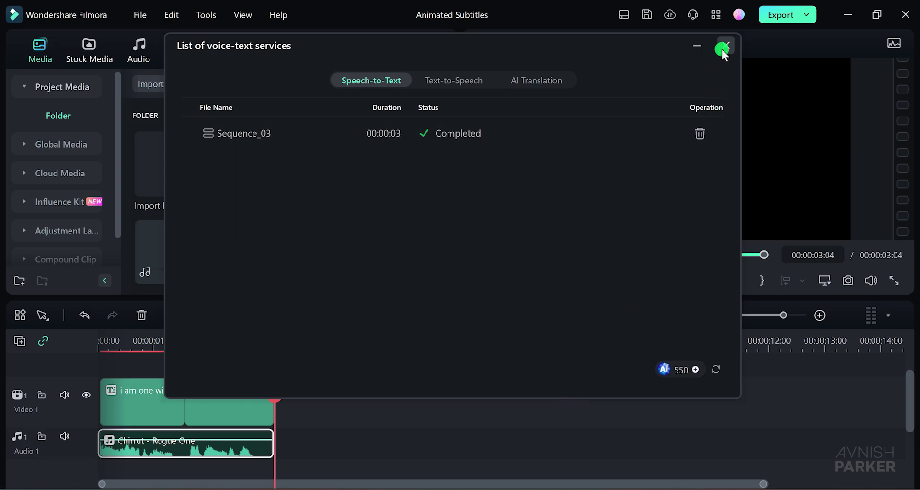
left_click(724, 47)
Step: Preview the subtitles, then enlarge the second subtitle and set its Position Y to 860
left_click(552, 281)
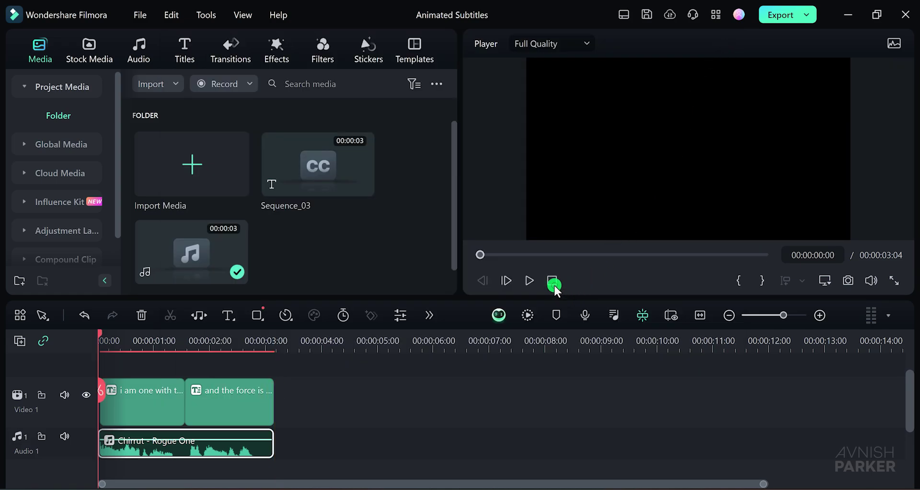
left_click(529, 282)
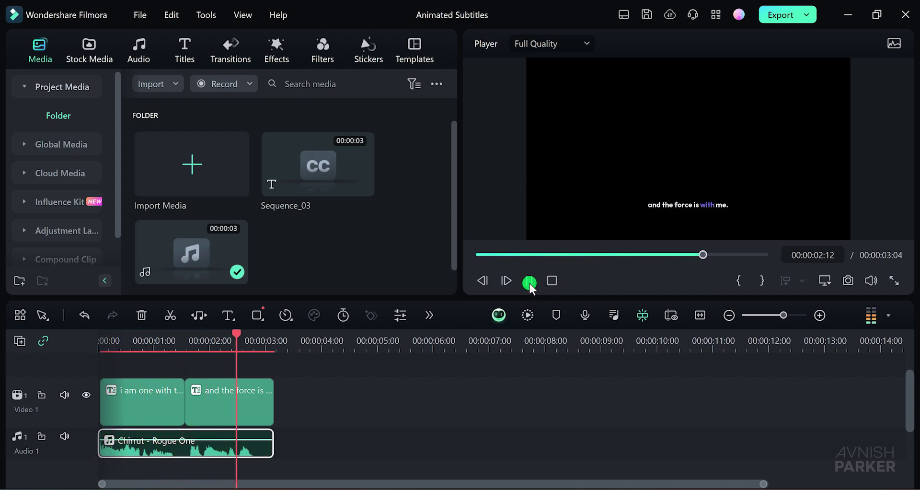
left_click_drag(234, 341, 210, 341)
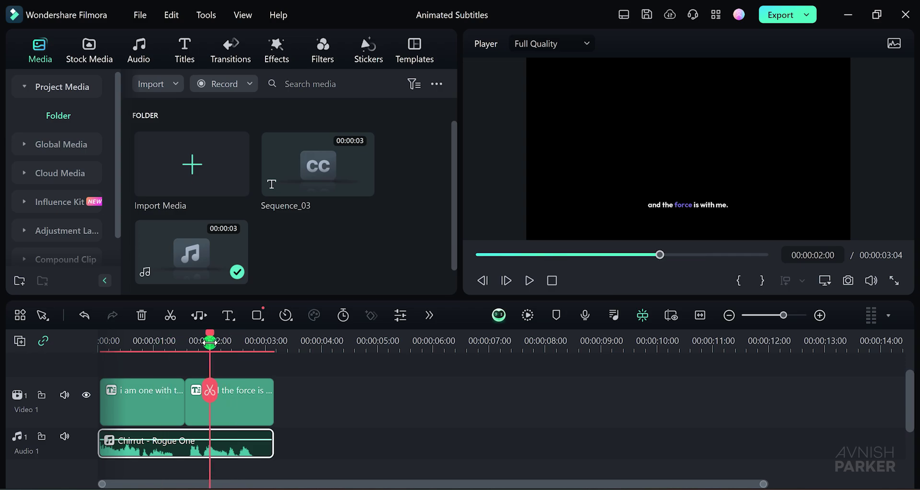
left_click(231, 397)
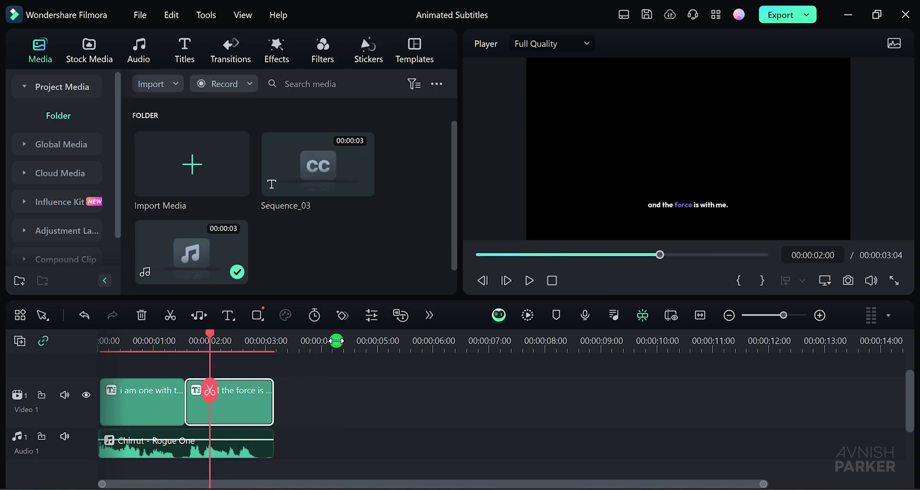
left_click(372, 316)
left_click(93, 45)
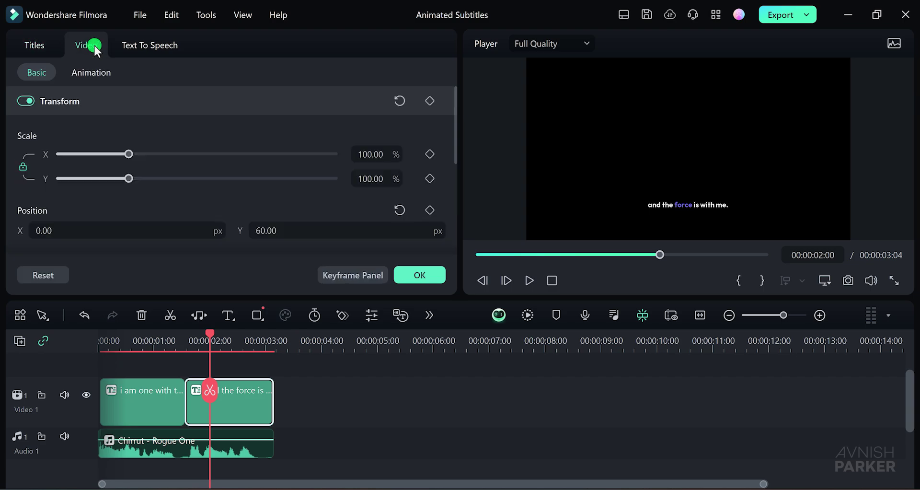
left_click_drag(314, 230, 261, 251)
left_click_drag(129, 153, 211, 154)
left_click_drag(274, 228, 159, 243)
Step: Set the first subtitle to Scale 220 and Position Y 860, then replay from the start
left_click(146, 341)
left_click(369, 154)
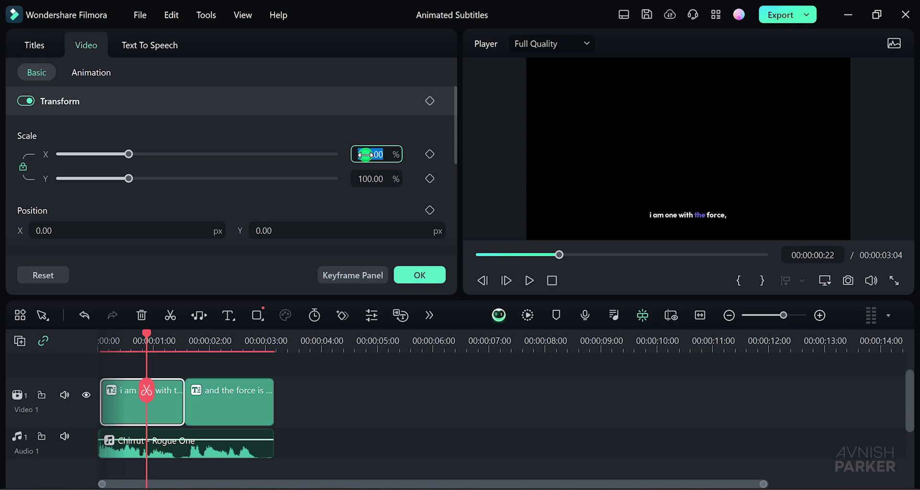
type("220")
key("Return")
left_click(322, 229)
type("860")
key("Return")
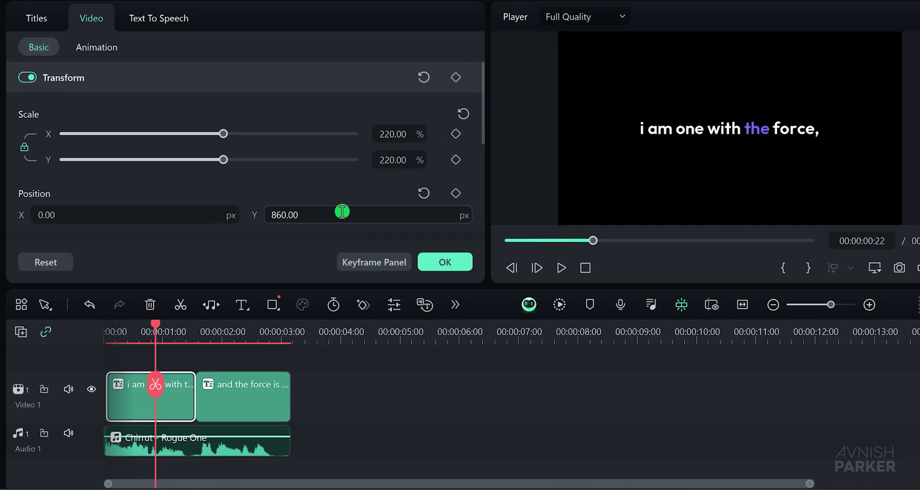
left_click_drag(157, 323, 99, 334)
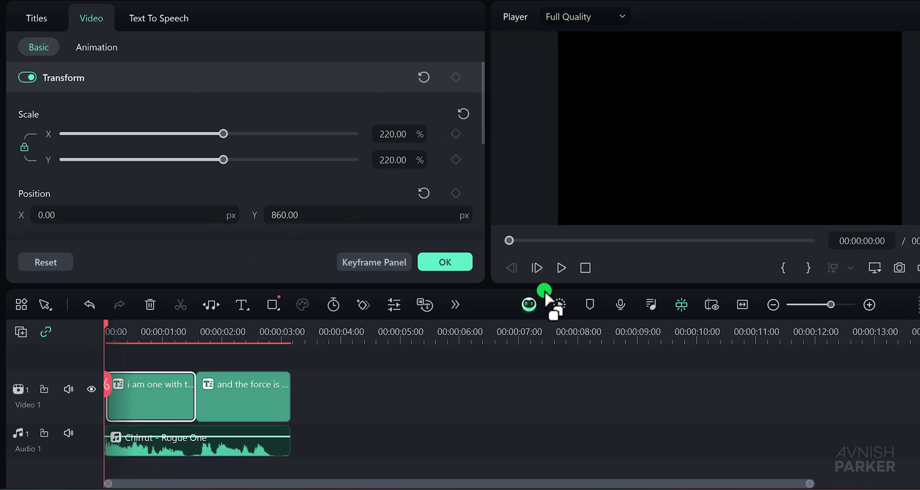
left_click(559, 268)
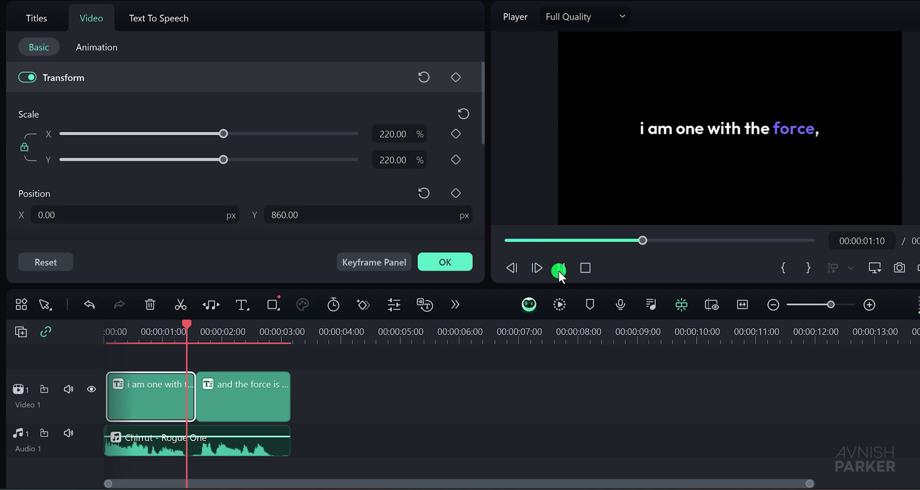
Step: Apply the green-keyword title template to all subtitles and preview it
left_click(41, 20)
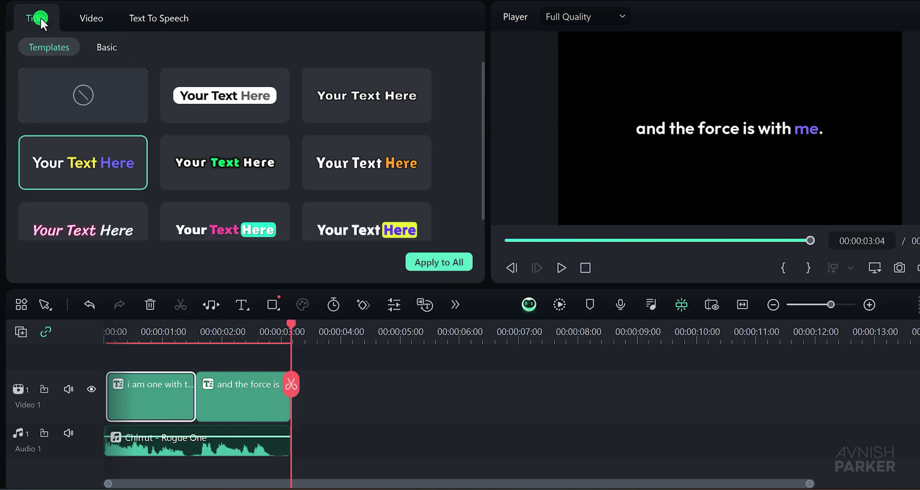
left_click(210, 102)
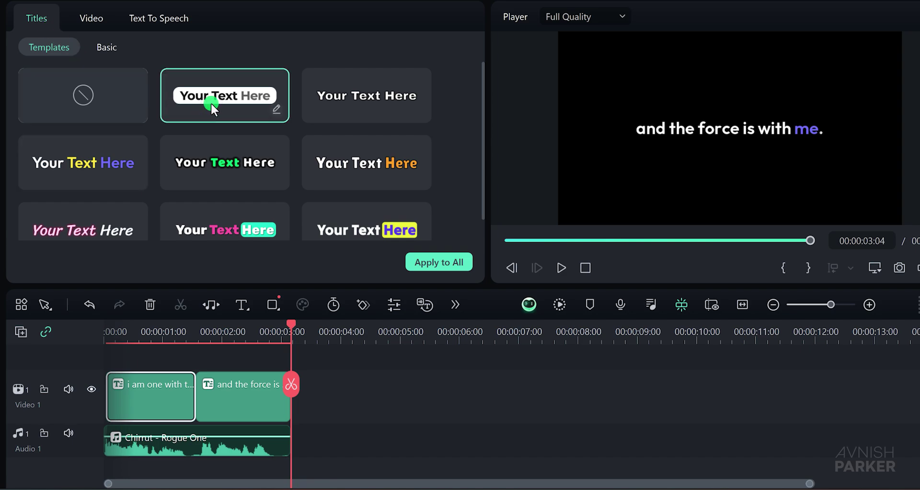
left_click_drag(482, 119, 485, 99)
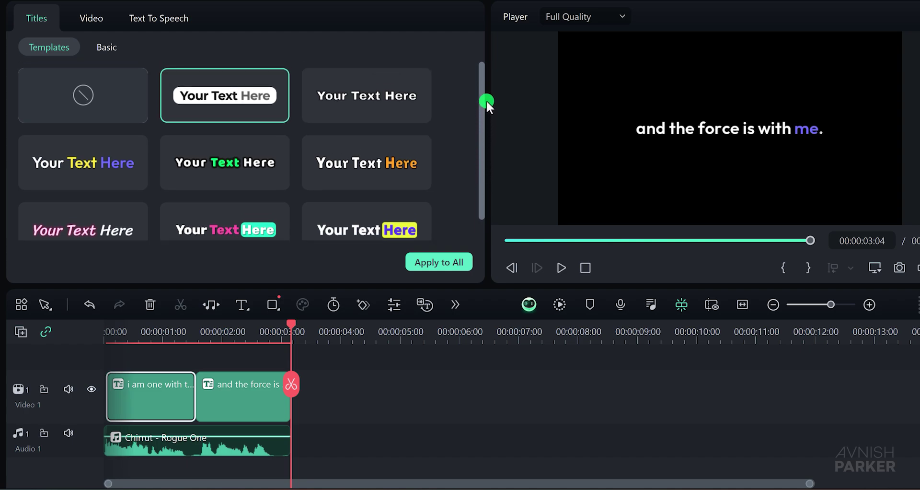
left_click(223, 159)
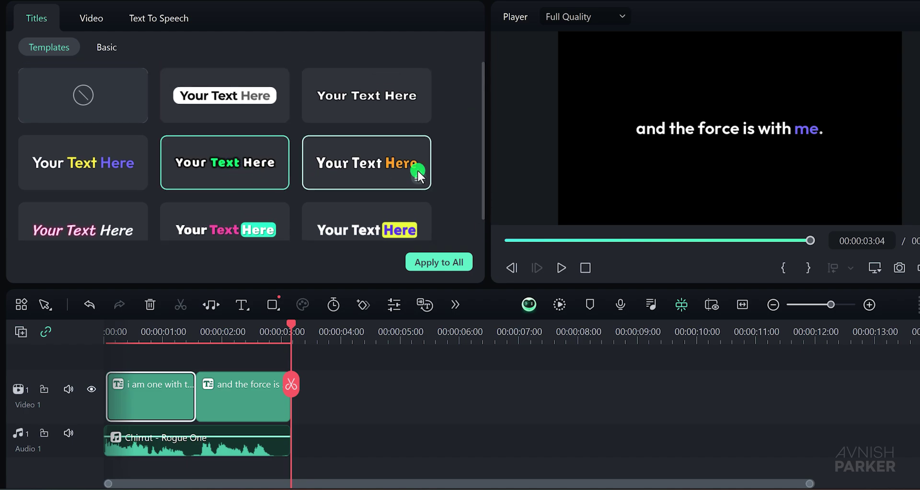
left_click(448, 263)
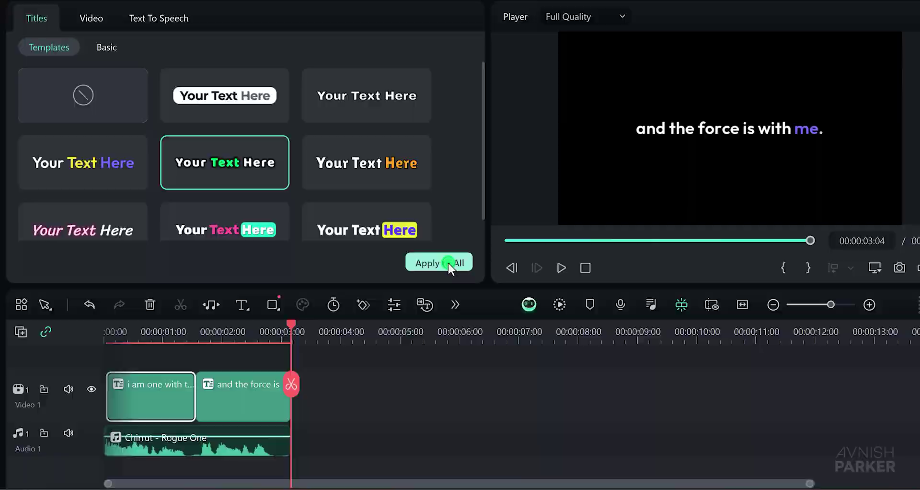
left_click(562, 242)
left_click(585, 268)
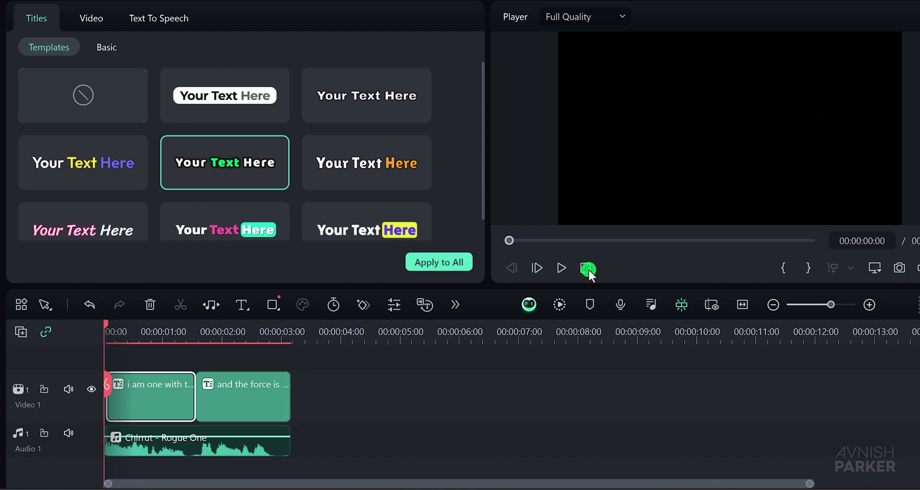
left_click(561, 268)
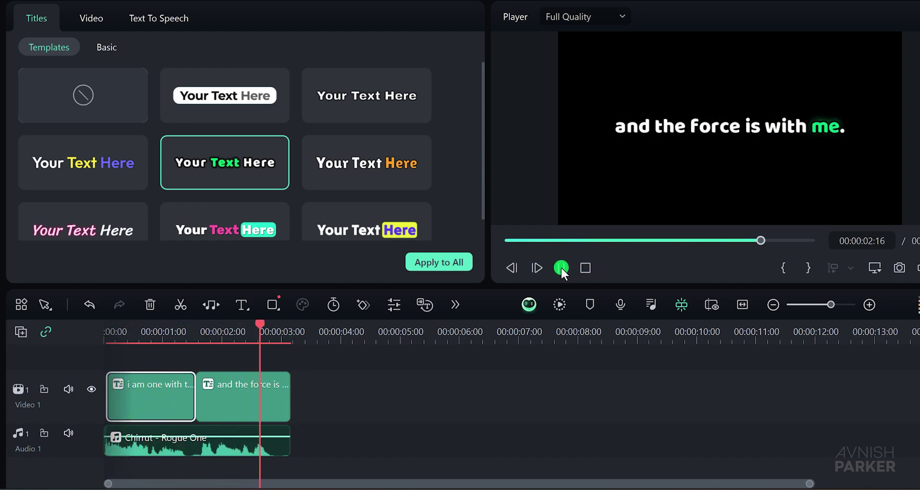
Step: Switch all subtitles to the yellow-highlighted keyword template and preview from the start
left_click(361, 223)
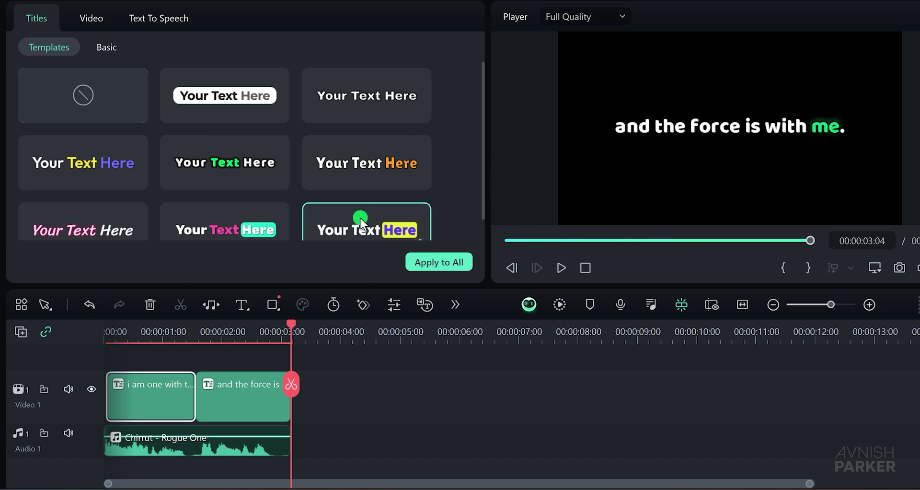
left_click(450, 262)
left_click(578, 272)
left_click(563, 268)
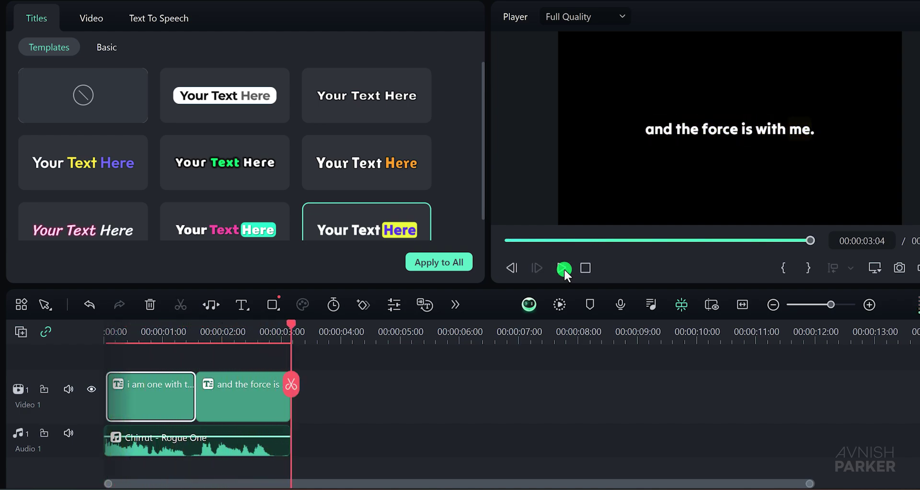
Step: Choose the purple-keyword title template and expand the Active Words style options
left_click(191, 158)
left_click(113, 163)
left_click(113, 47)
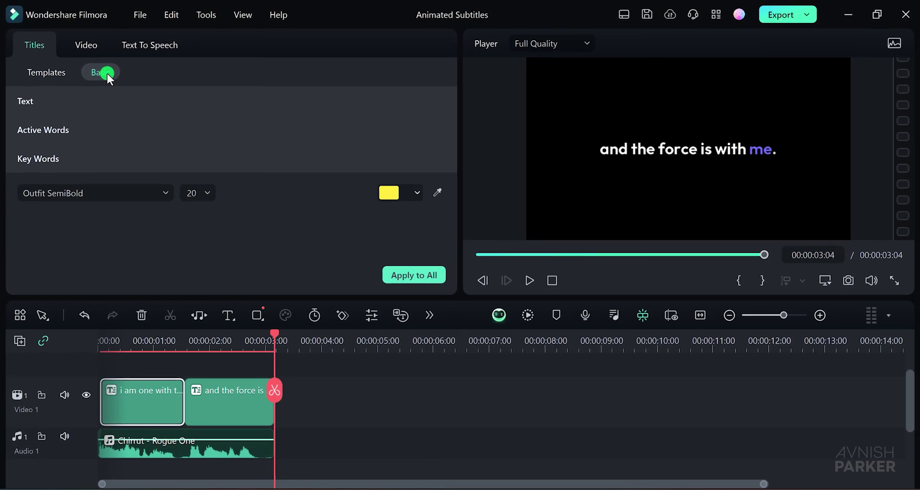
left_click(72, 130)
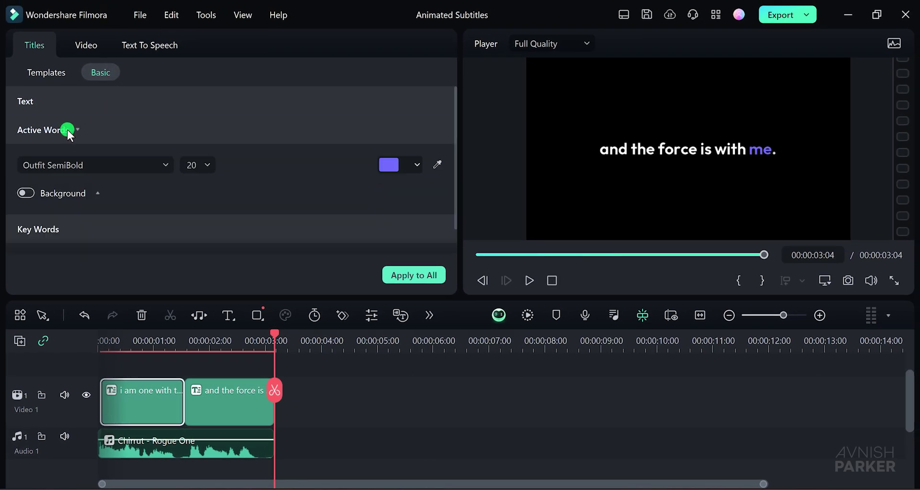
Step: Color the active words yellow-green on every subtitle clip and preview from the start
left_click(392, 169)
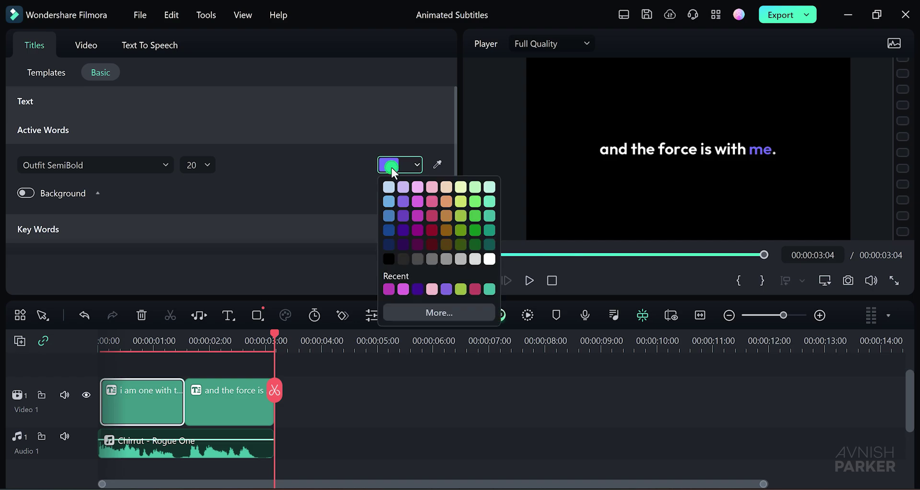
left_click(462, 205)
left_click(419, 274)
left_click(549, 283)
left_click(529, 281)
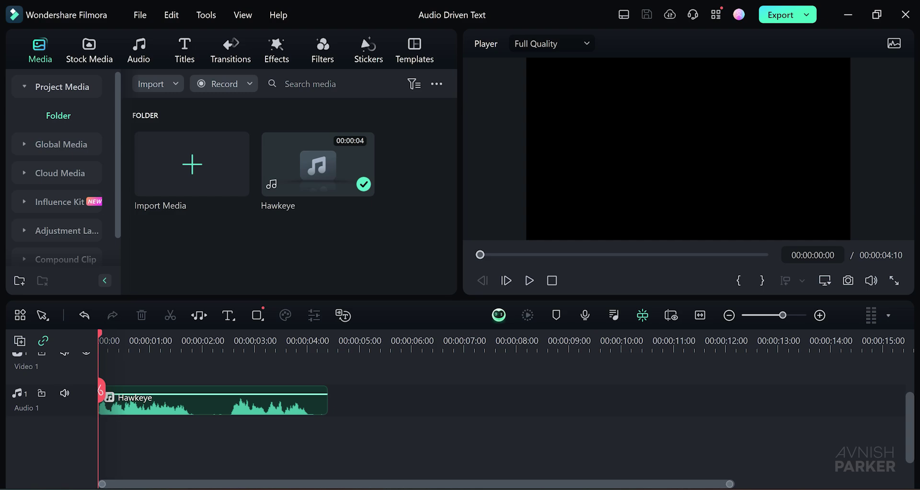
Step: Play the Hawkeye clip, open the Audio Driven Text title templates, and preview Audio Driven Jump
key("space")
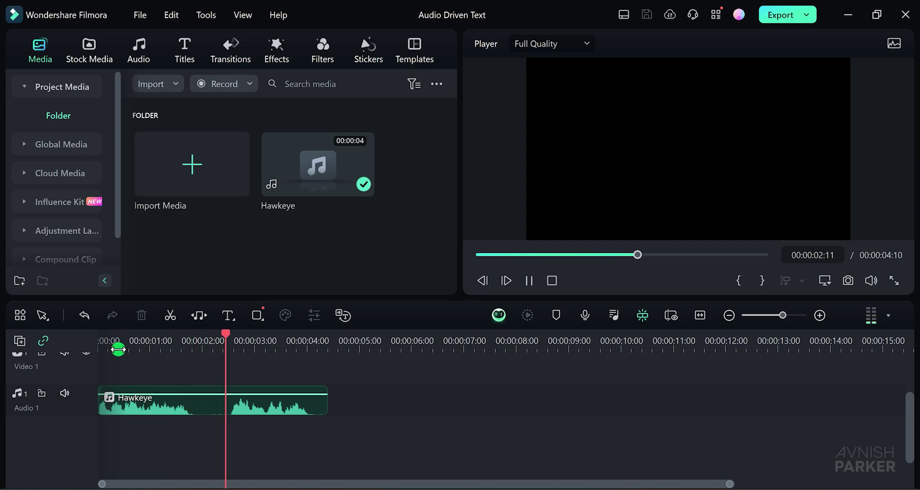
left_click(153, 409)
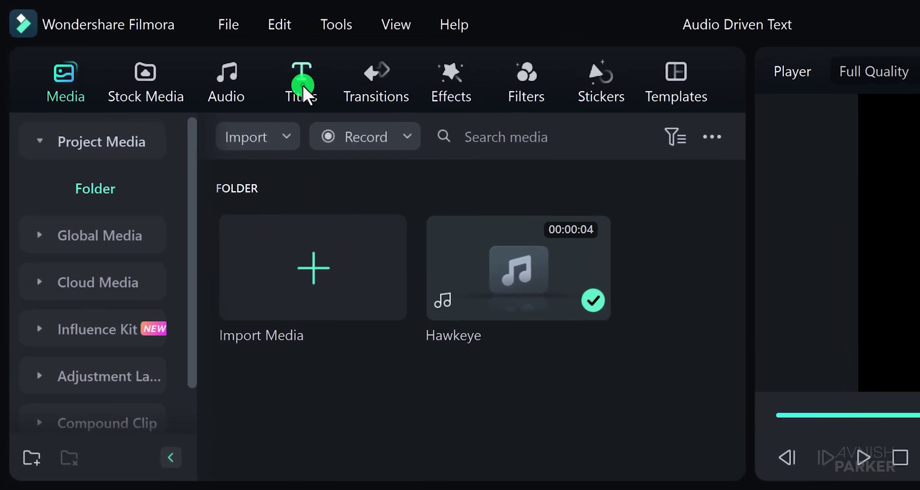
left_click(184, 48)
scroll(173, 386, "down", 2)
left_click(141, 383)
left_click(138, 333)
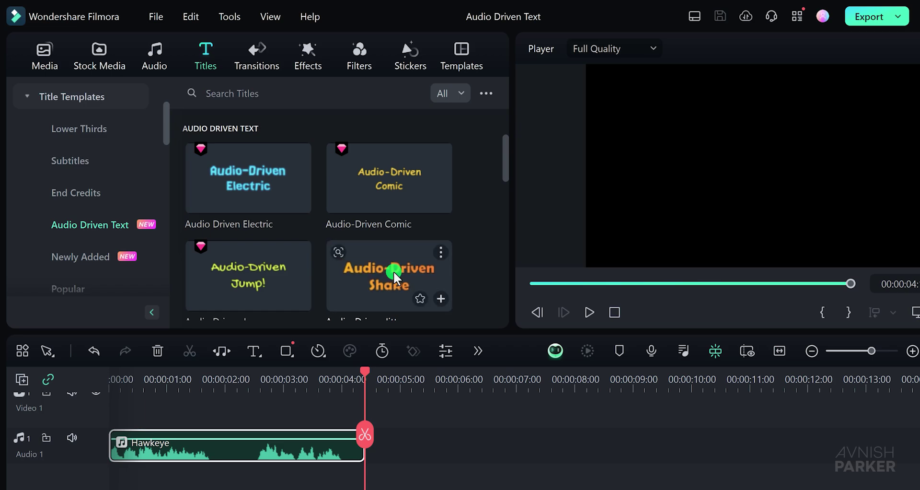
left_click(282, 282)
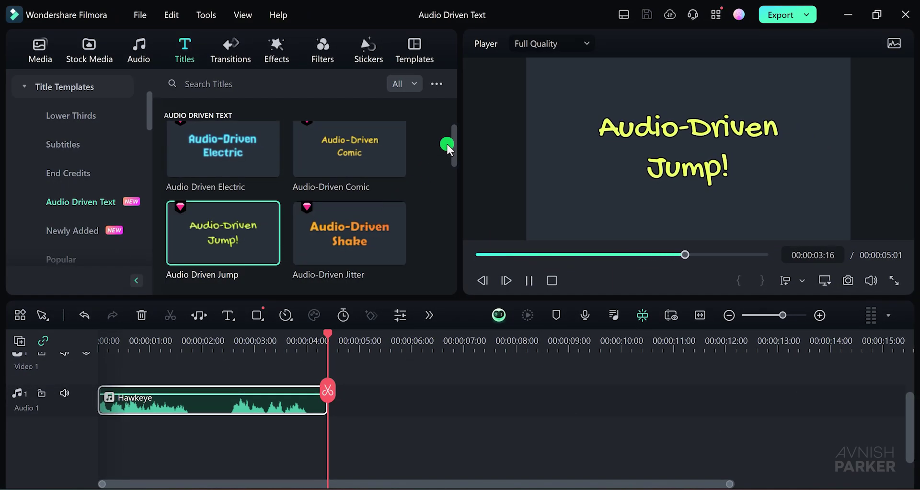
left_click_drag(455, 140, 453, 164)
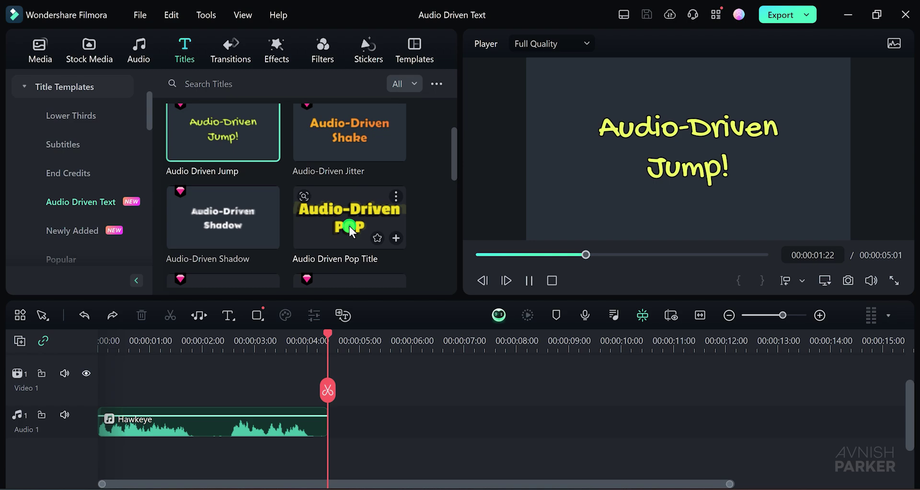
key("ctrl+z")
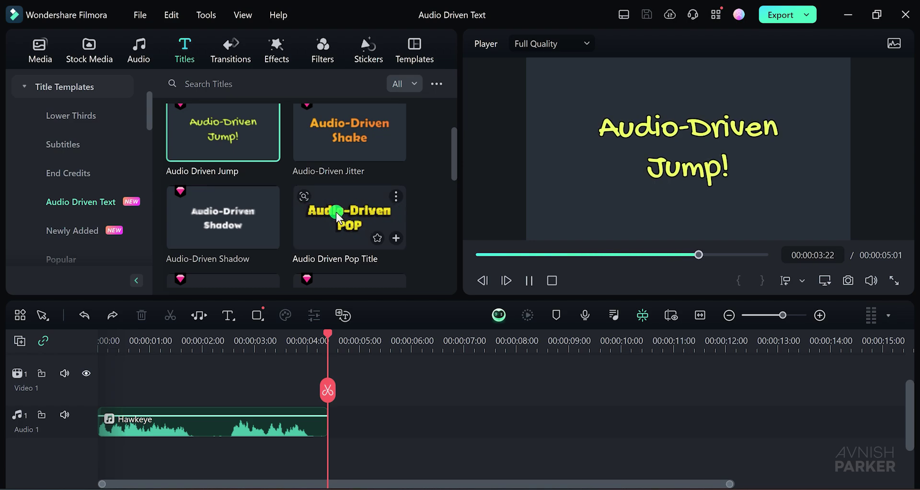
Step: Place the Audio Driven Pop Title above the Hawkeye audio, trim it to 00:00:04:10, and play
left_click(340, 218)
left_click_drag(340, 218, 104, 398)
left_click(197, 401)
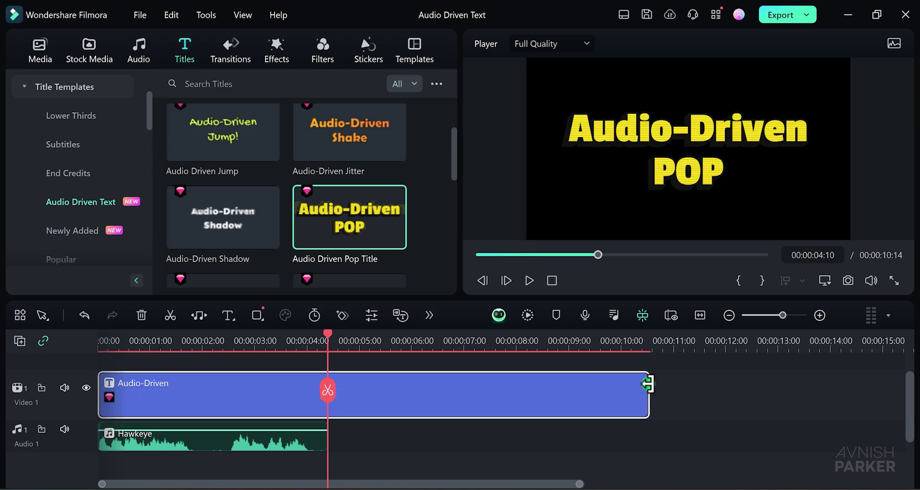
left_click_drag(648, 383, 327, 408)
key("space")
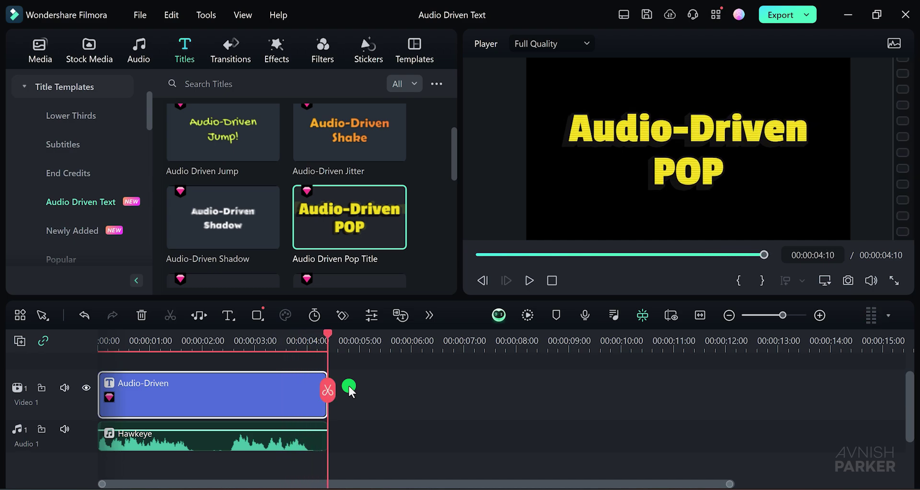
key("space")
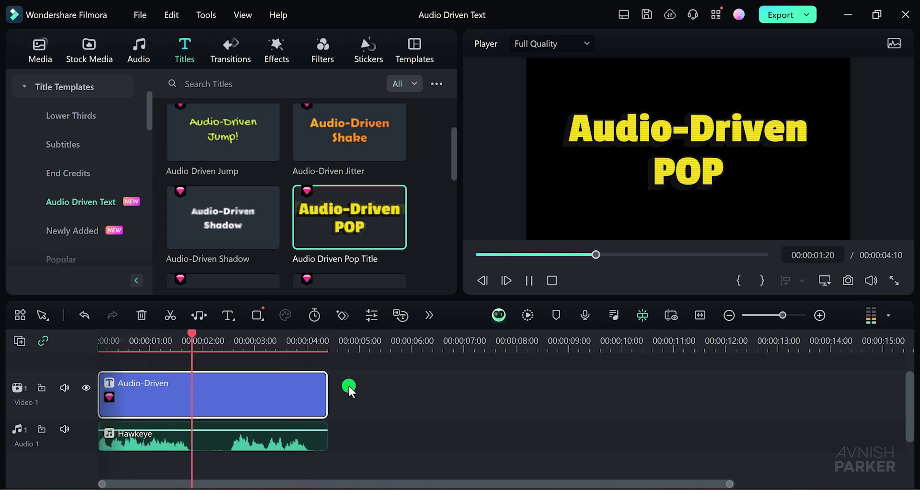
Step: Replace the title text with the pasted quote, breaking it onto two lines after "fight,"
double_click(262, 391)
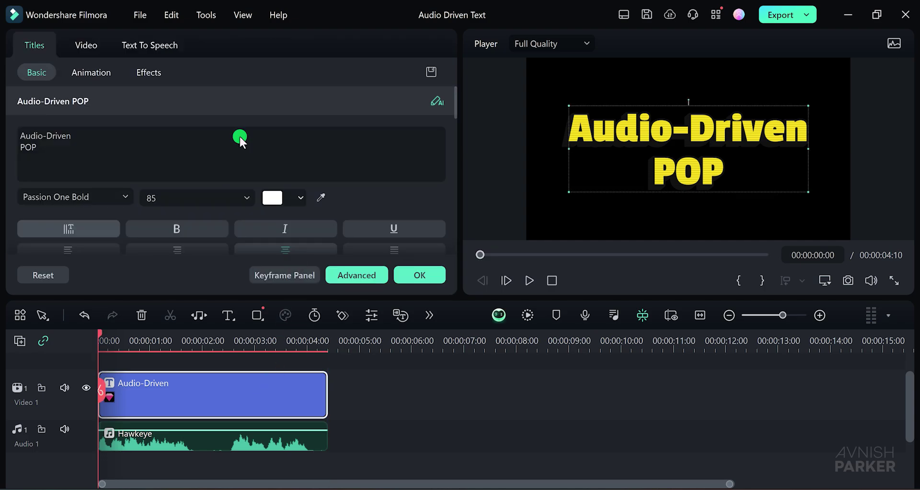
left_click(87, 135)
key("ctrl+shift+Left")
key("ctrl+shift+Left")
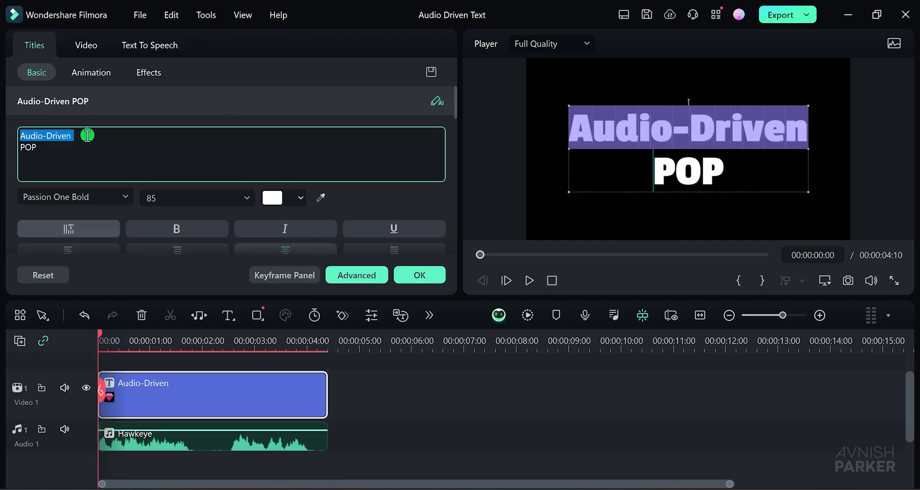
key("ctrl+a")
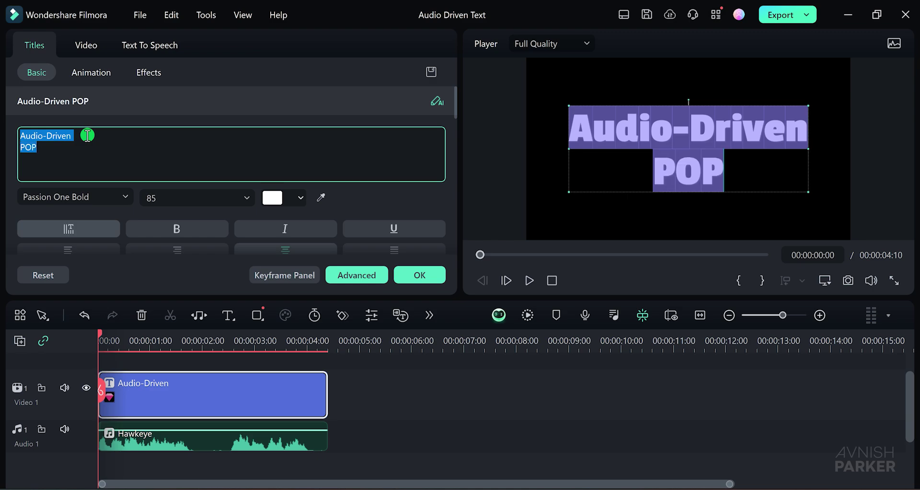
type("If we’re going to win this fight, some of us might have to lose it.")
left_click(138, 135)
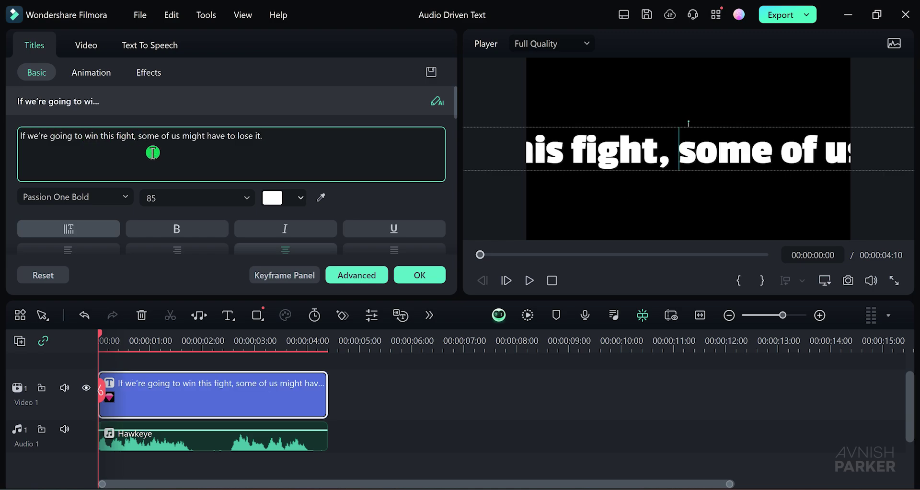
key("BackSpace")
key("Return")
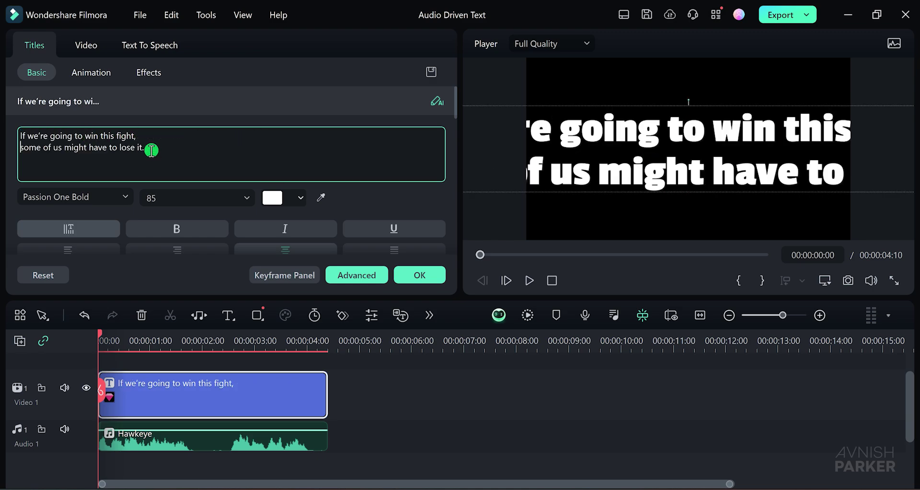
Step: Set the title size to 18 and try several preset text styles, including blue-red outline and multicolour
left_click(246, 199)
left_click(153, 288)
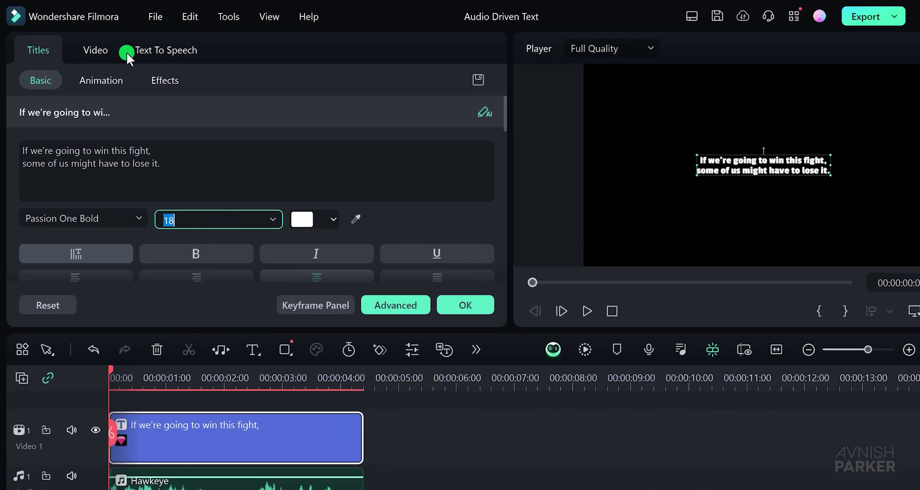
left_click_drag(506, 103, 502, 152)
left_click(237, 200)
left_click(318, 158)
left_click(371, 150)
left_click(432, 221)
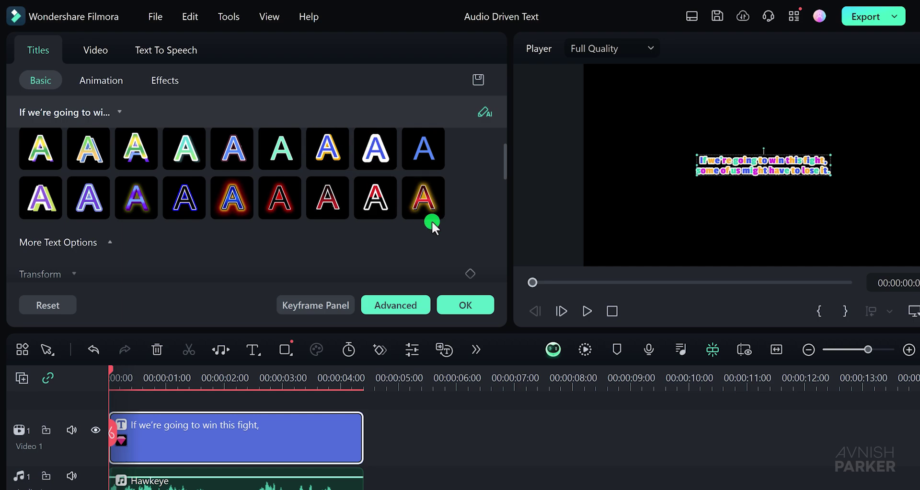
left_click_drag(502, 169, 499, 128)
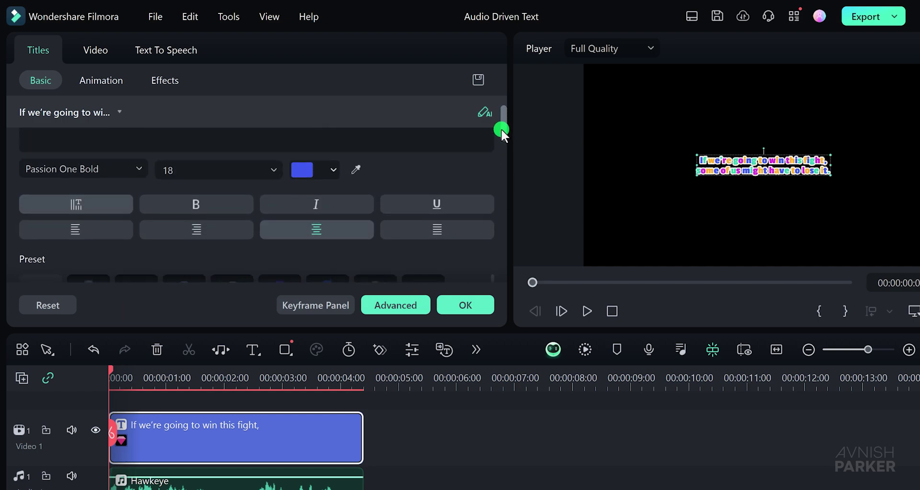
left_click(294, 181)
Step: Set the title size to 36 and apply the gold text style preset
left_click(272, 182)
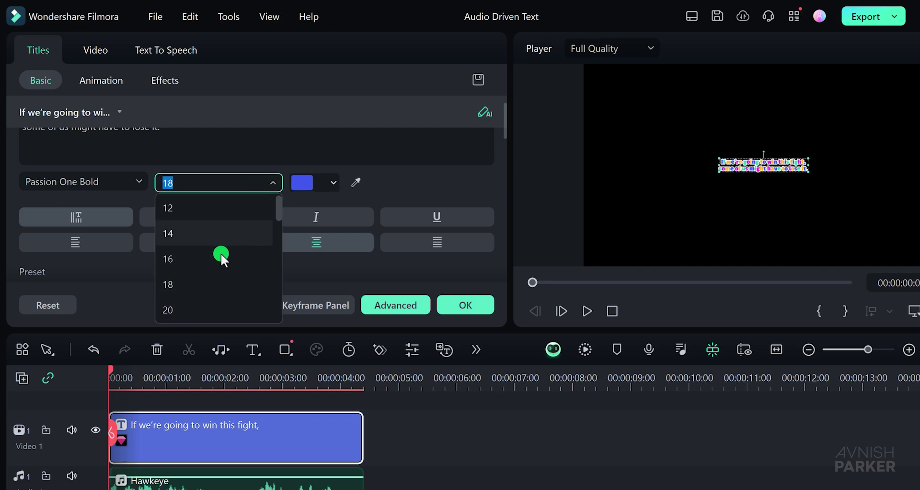
scroll(211, 268, "down", 2)
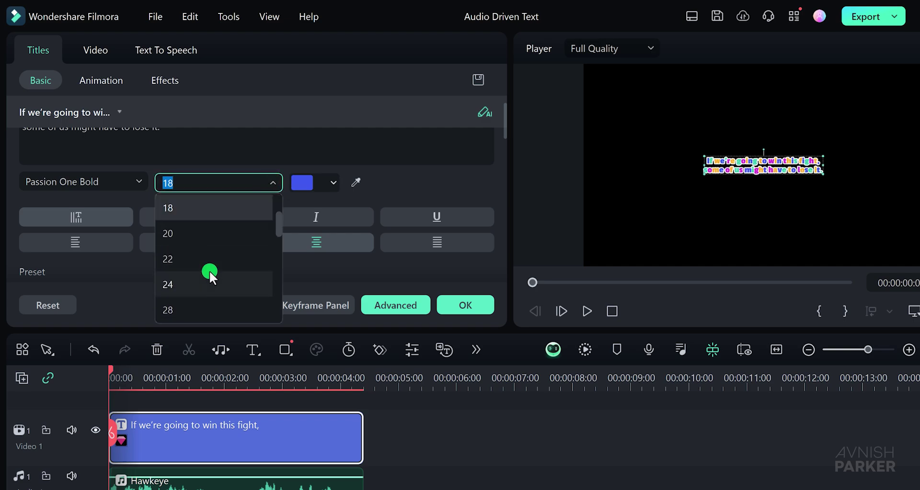
scroll(188, 277, "down", 2)
left_click(182, 281)
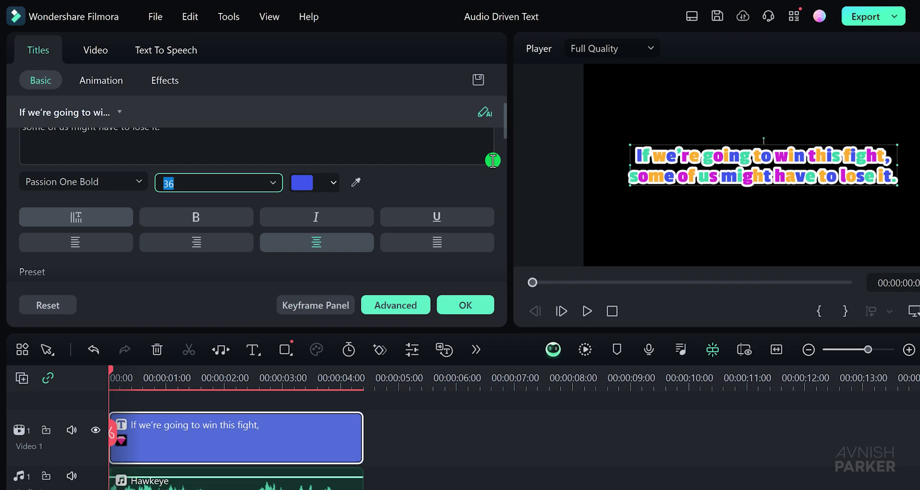
left_click_drag(502, 132, 499, 161)
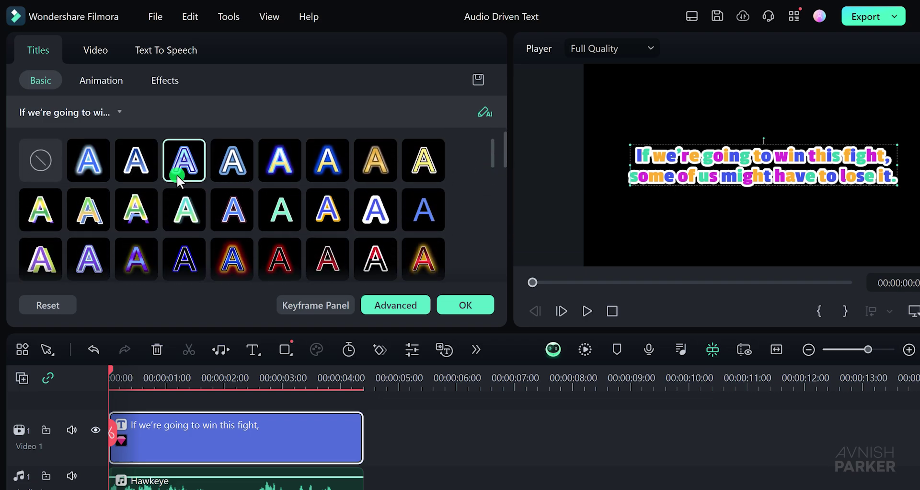
left_click(91, 165)
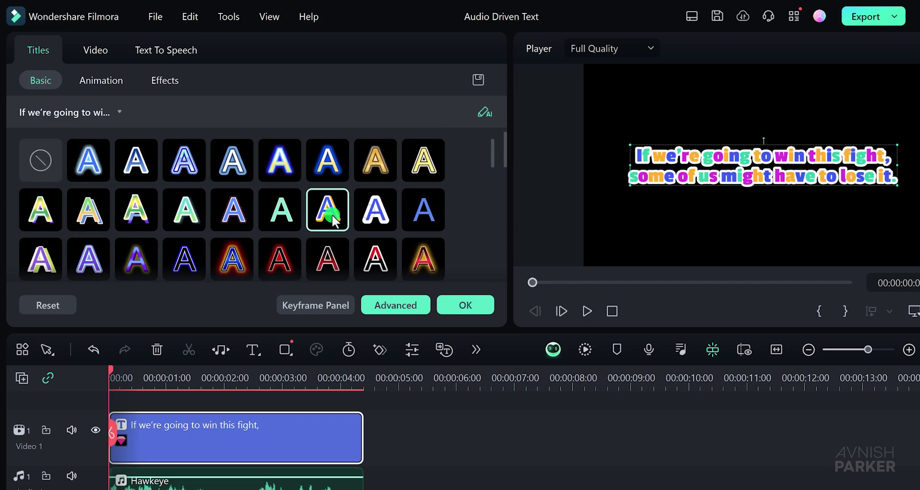
left_click(190, 219)
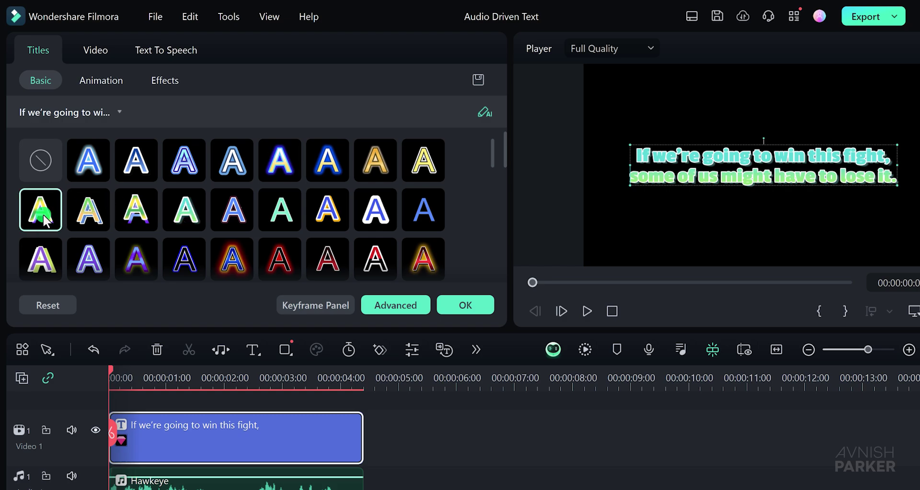
left_click(372, 162)
left_click(119, 112)
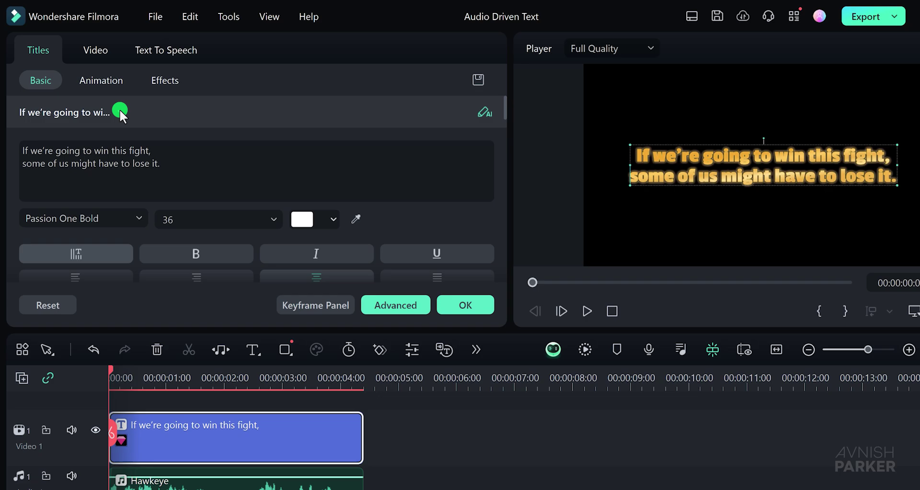
Step: Switch the title font to Patua One and play the title to review it
left_click(137, 215)
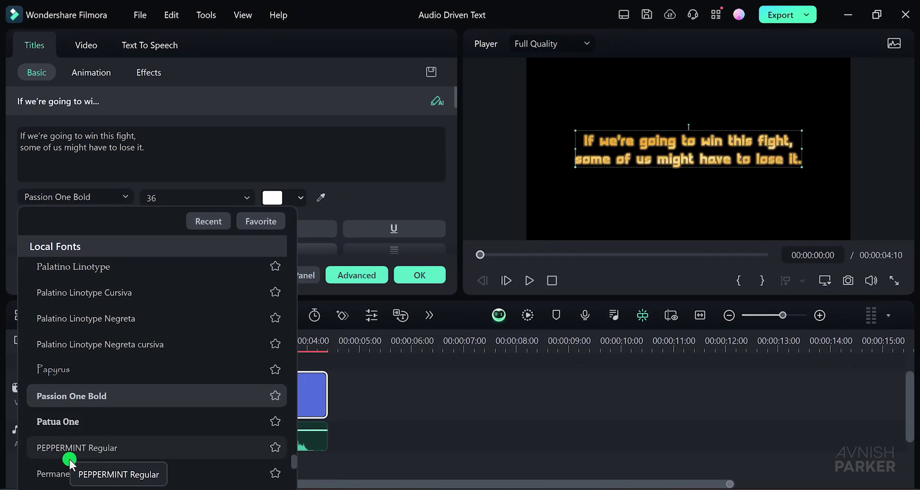
left_click(65, 425)
left_click(527, 281)
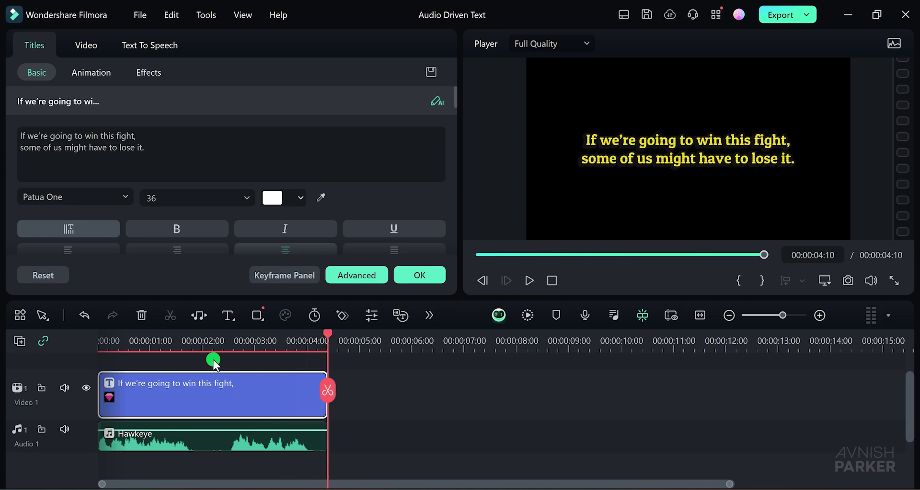
Step: Shorten the title clip to about 00:00:02:18 and delete the quote's second line
left_click_drag(327, 411, 229, 416)
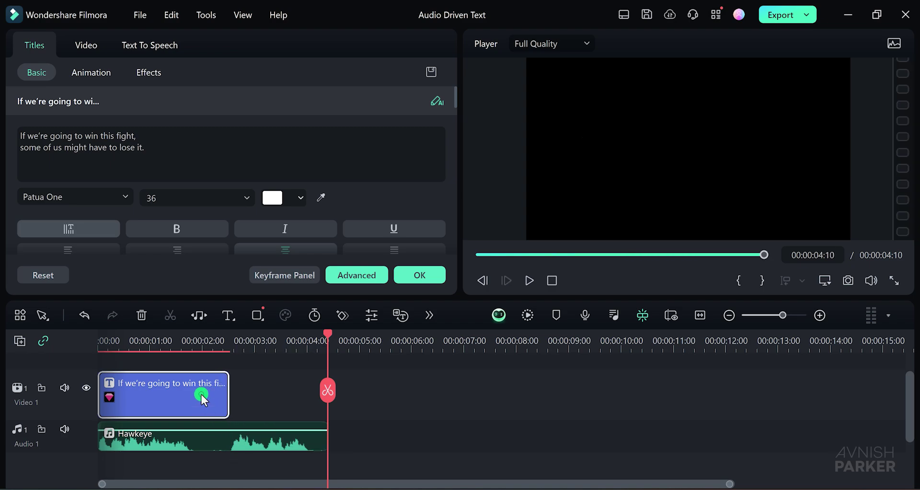
left_click(185, 344)
left_click_drag(146, 146, 23, 148)
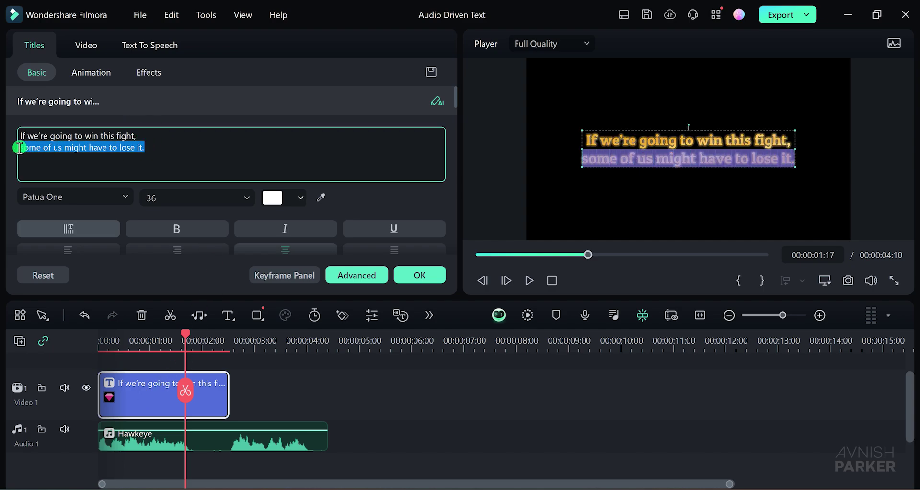
key("BackSpace")
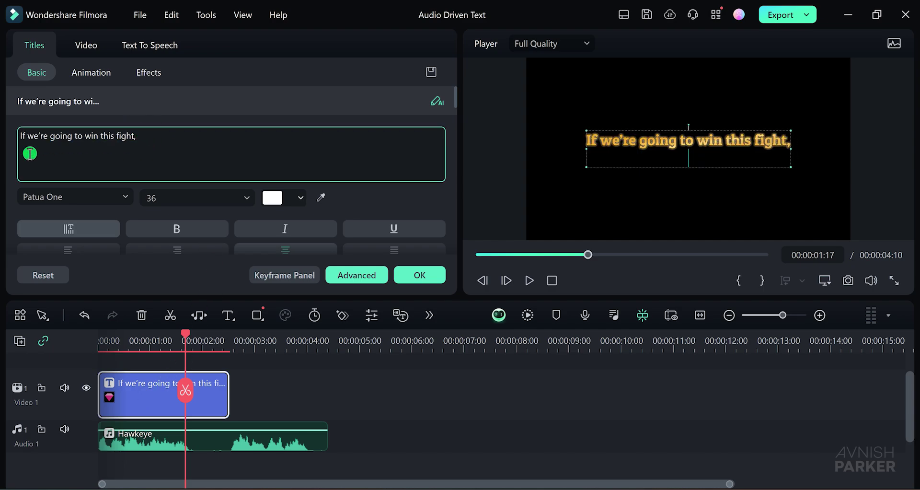
key("BackSpace")
left_click_drag(186, 333, 241, 342)
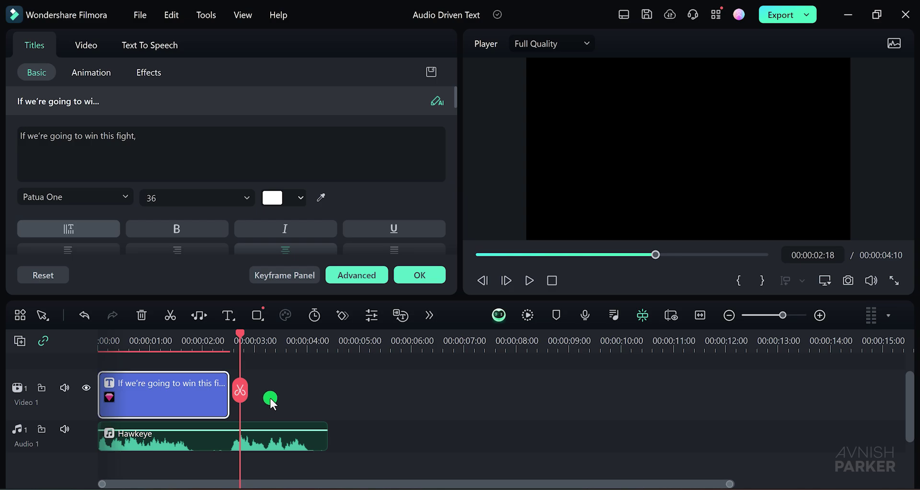
Step: Duplicate the title clip and butt the copy right against the original
right_click(166, 402)
left_click(223, 67)
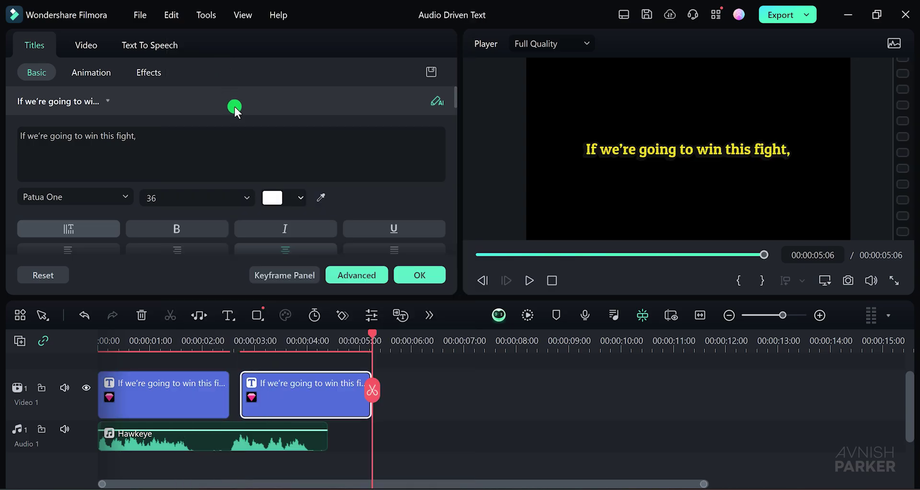
left_click_drag(294, 391, 280, 391)
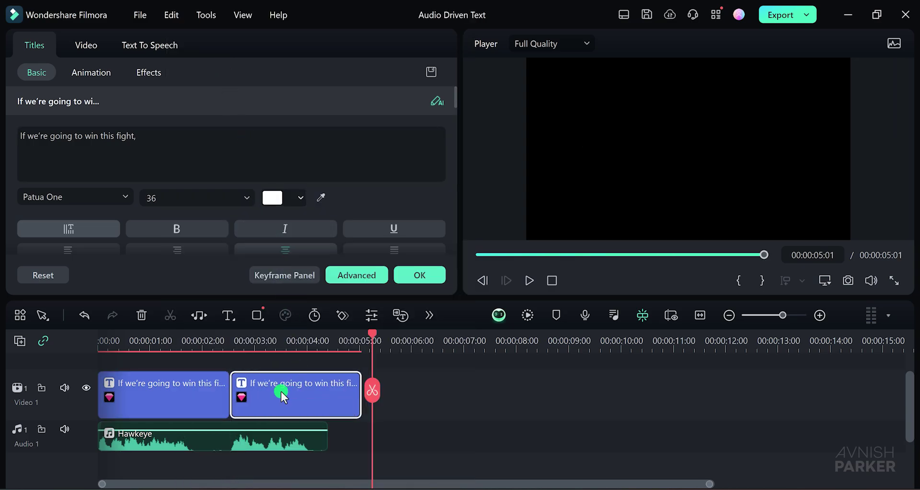
Step: Change the copy's text to "some of us might have to lose it.", end it at 00:00:04:10, and play
left_click(286, 341)
left_click(312, 392)
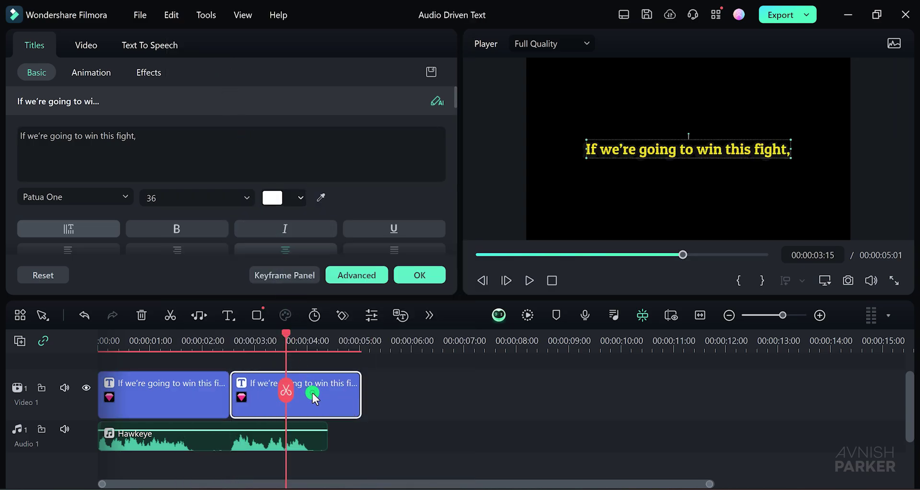
left_click(182, 157)
key("ctrl+a")
type("some of us might have to lose it.")
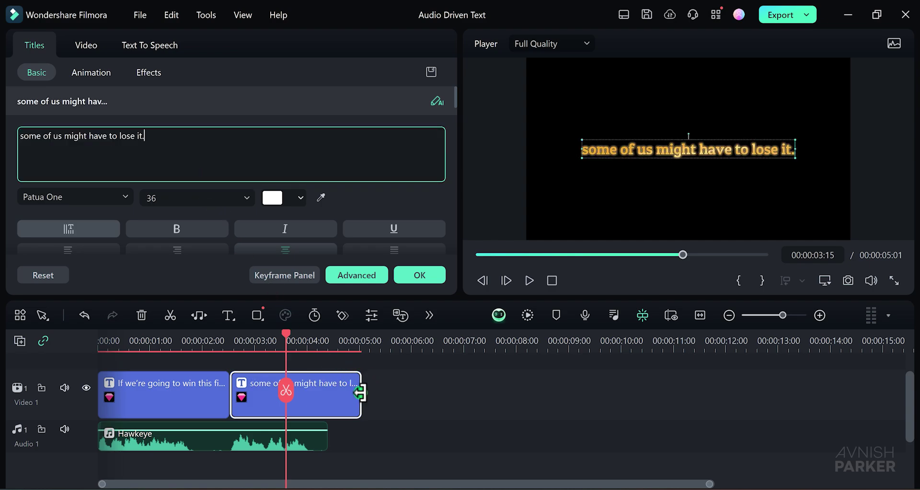
left_click_drag(361, 386, 327, 396)
left_click_drag(109, 344, 86, 335)
key("space")
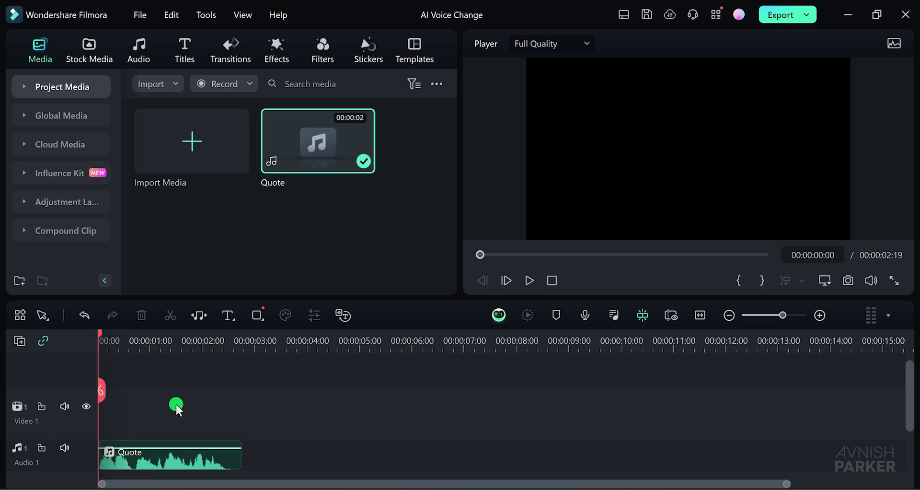
Step: Play the Quote clip, then preview the Echo preset under Audio Effects > Voice Changer
key("space")
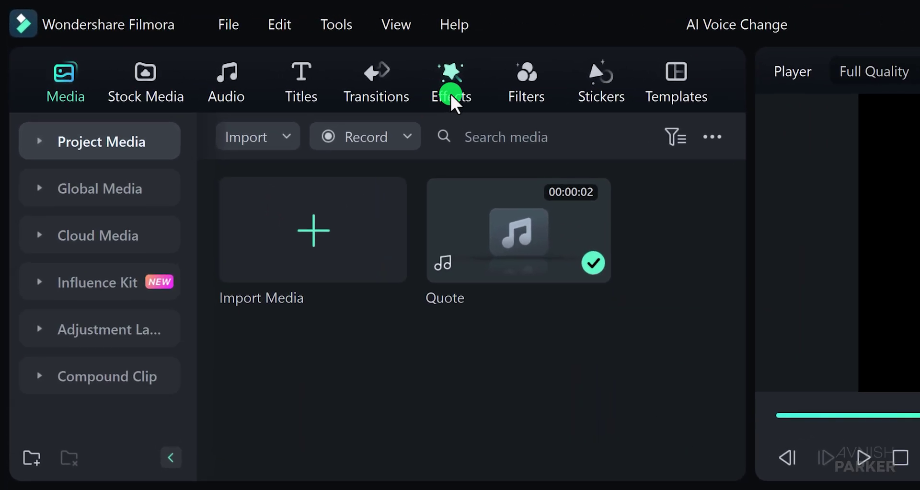
left_click(293, 54)
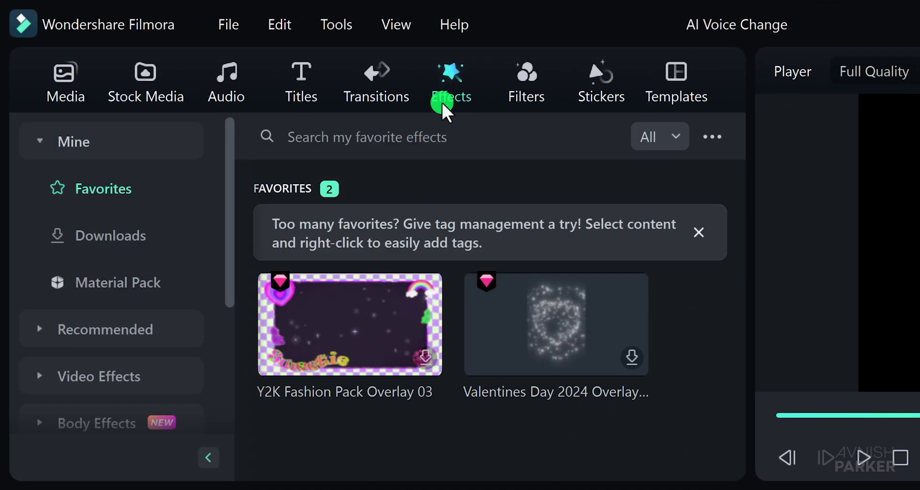
scroll(111, 377, "down", 3)
left_click(105, 332)
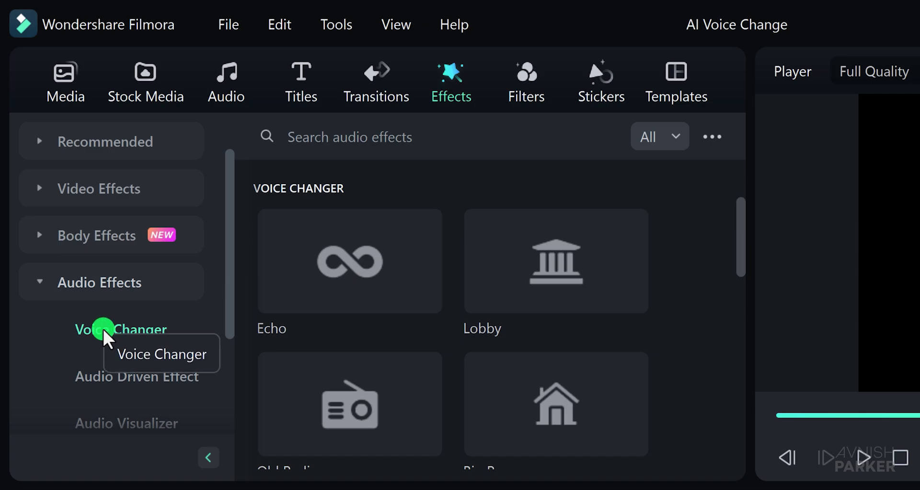
mouse_move(425, 256)
left_click(372, 260)
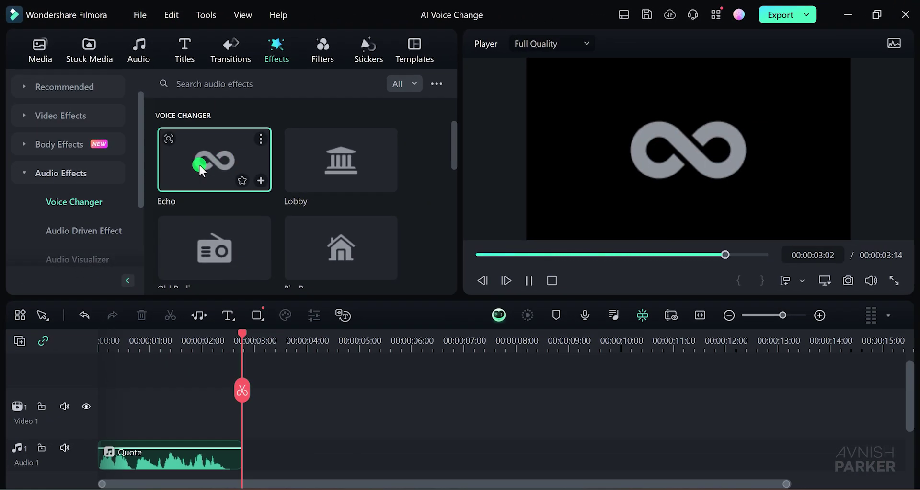
Step: Apply the Echo effect to the Quote clip and bring up its Voice Changer settings
left_click_drag(200, 164, 110, 464)
left_click(169, 463)
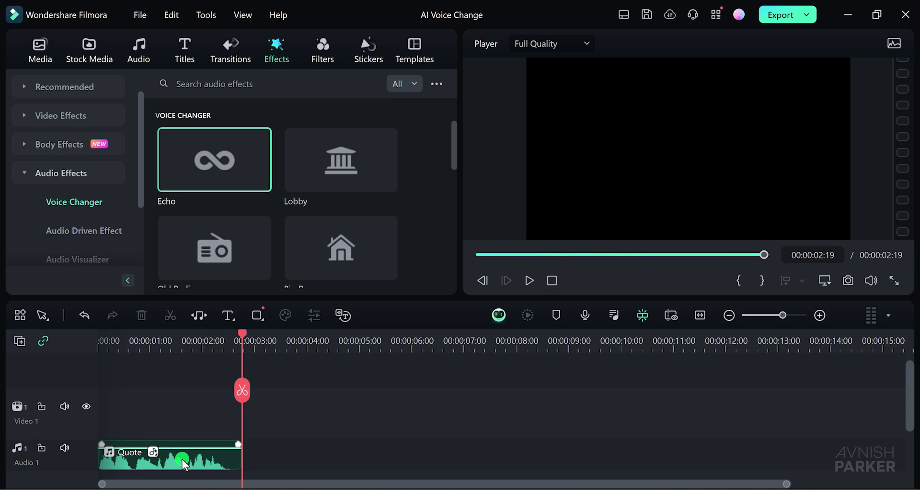
double_click(185, 462)
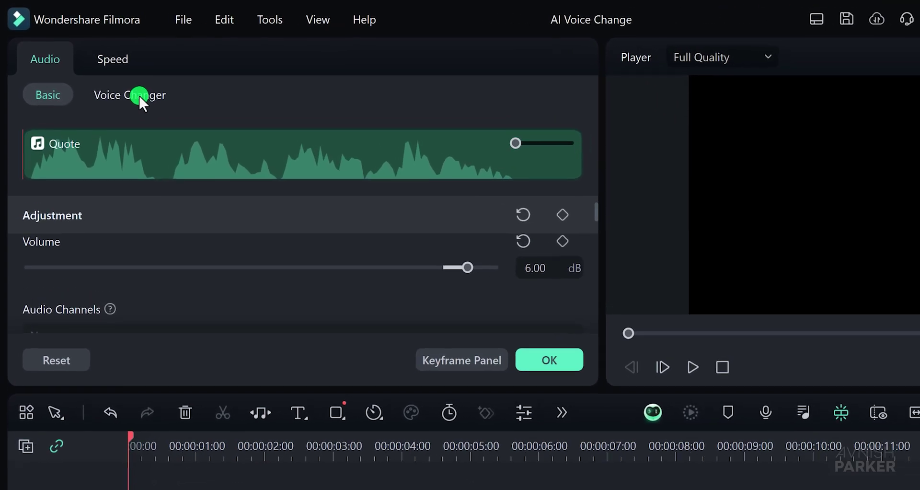
left_click(139, 95)
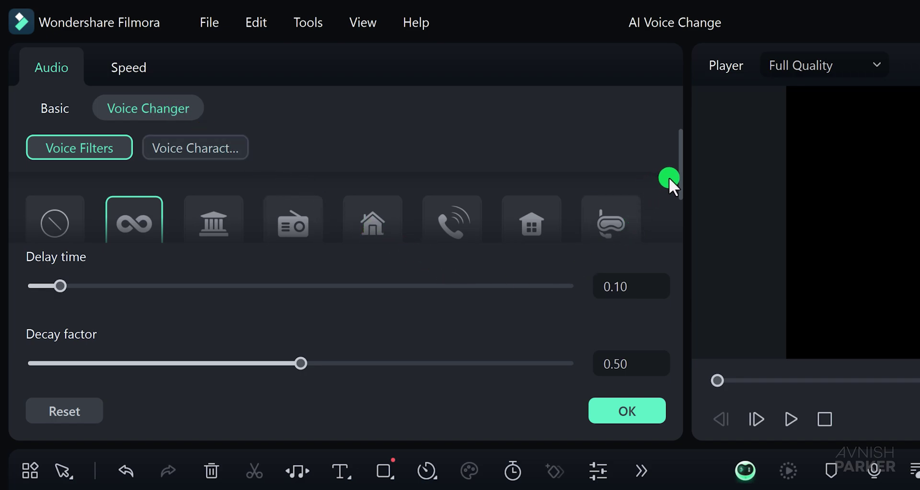
left_click_drag(677, 176, 675, 215)
Step: Audition the Old Radio, Big Room, Phone and other voice filters, settling on Lobby
left_click(211, 171)
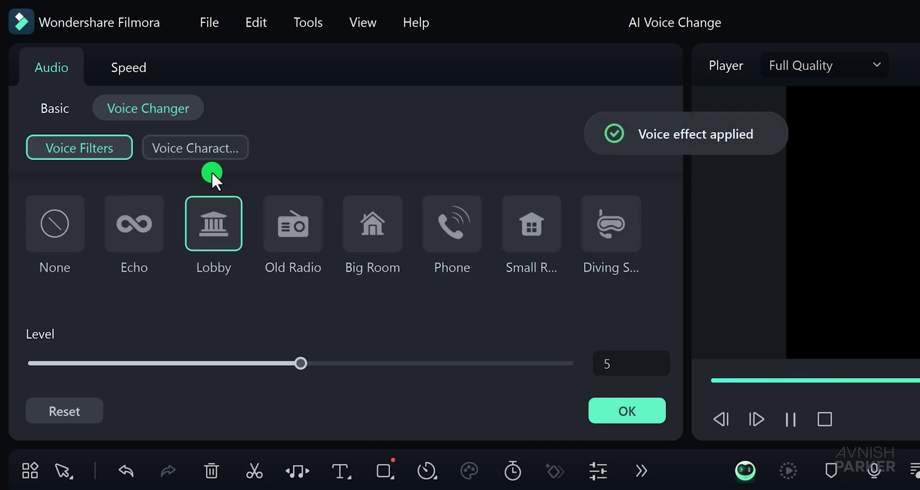
left_click(278, 227)
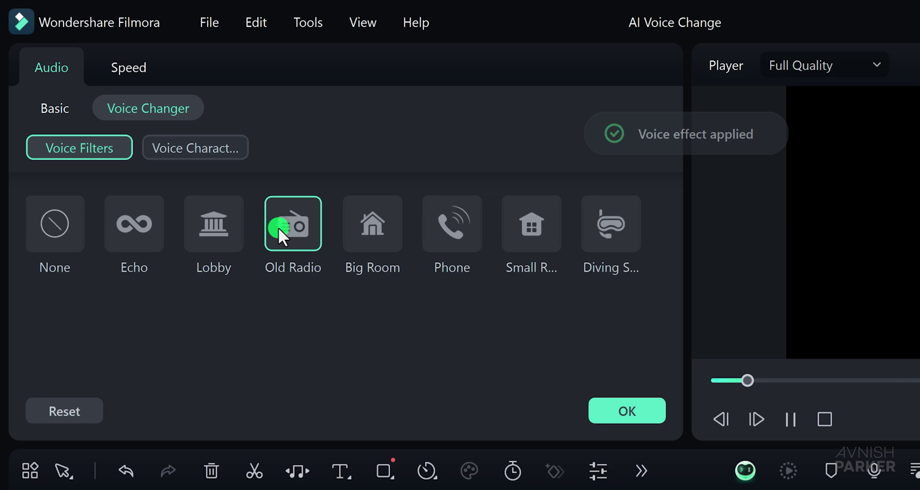
left_click(363, 236)
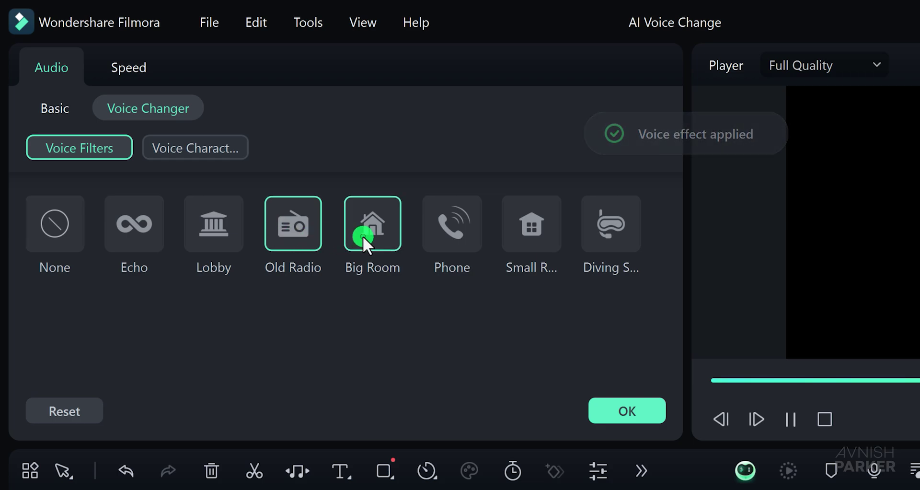
left_click(449, 231)
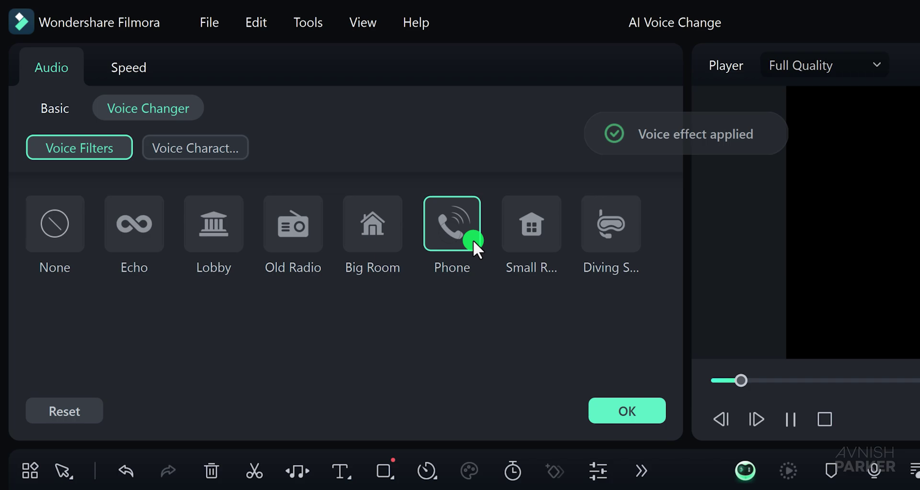
left_click(532, 239)
left_click(601, 237)
left_click(320, 234)
left_click(210, 231)
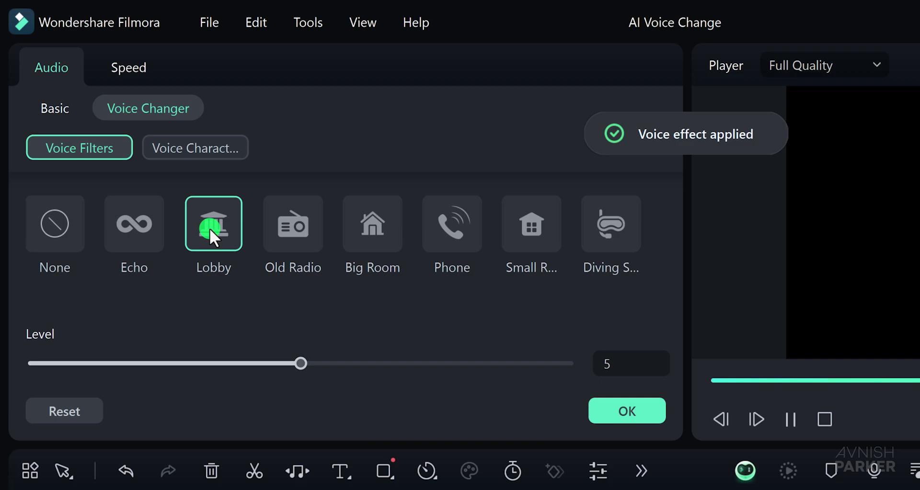
Step: Audition the Male Minion and Traditional robot voice characters, then apply Hacker to the Quote clip
left_click(192, 146)
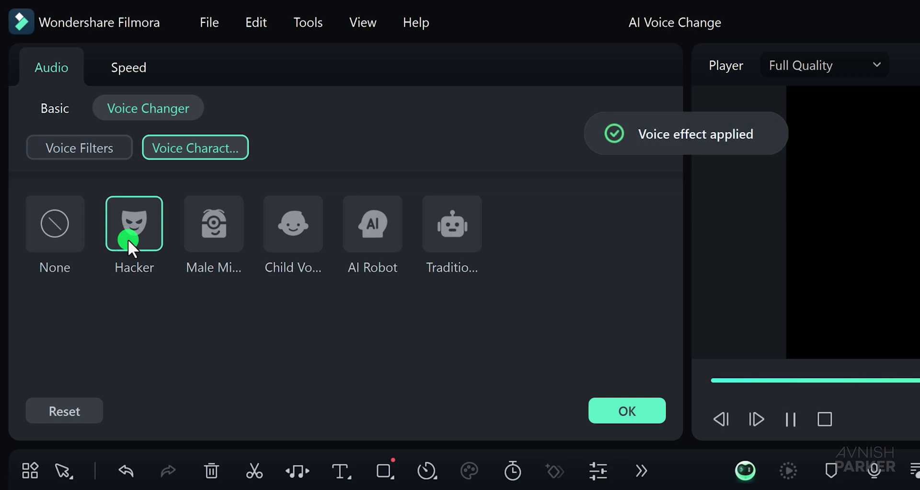
left_click(214, 238)
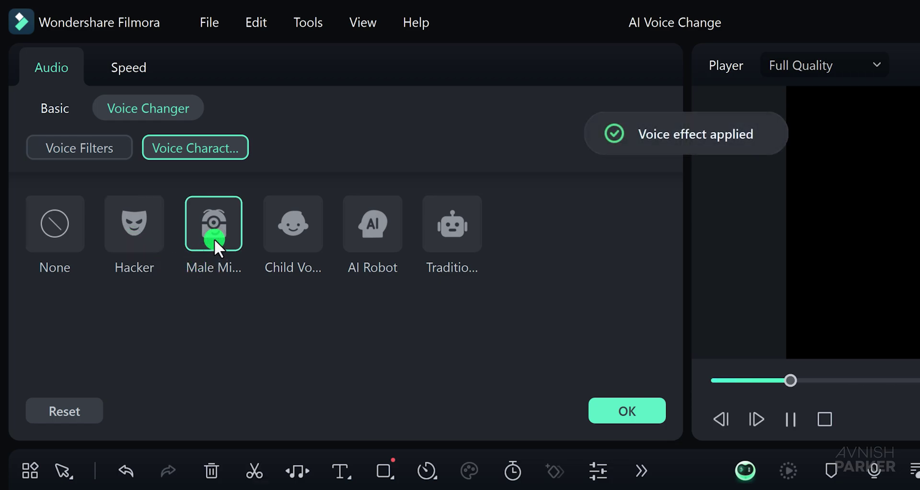
left_click(467, 231)
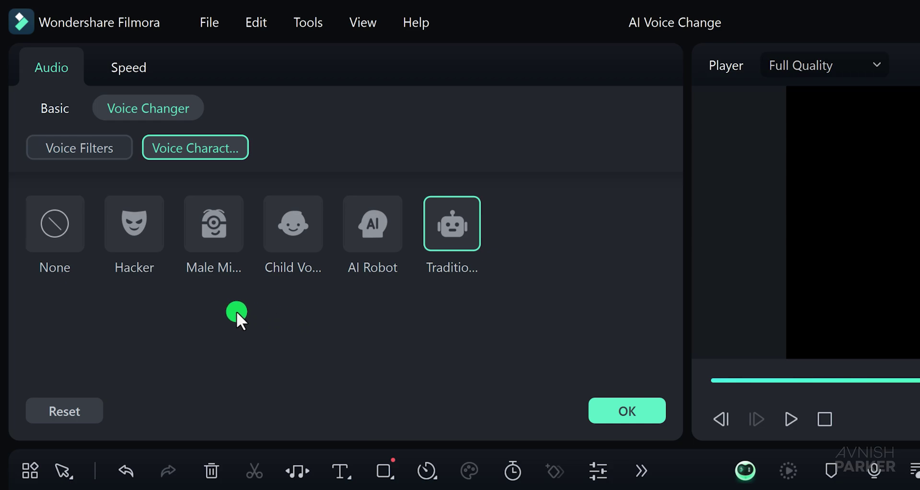
left_click(125, 219)
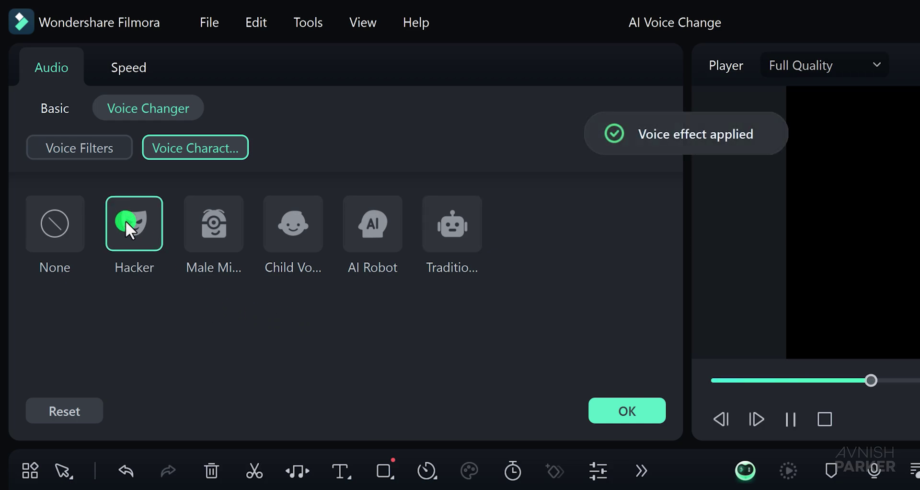
Step: Drag the Quote clip's Pitch slider in the Basic audio settings up to 5.00
left_click(62, 108)
scroll(236, 291, "down", 5)
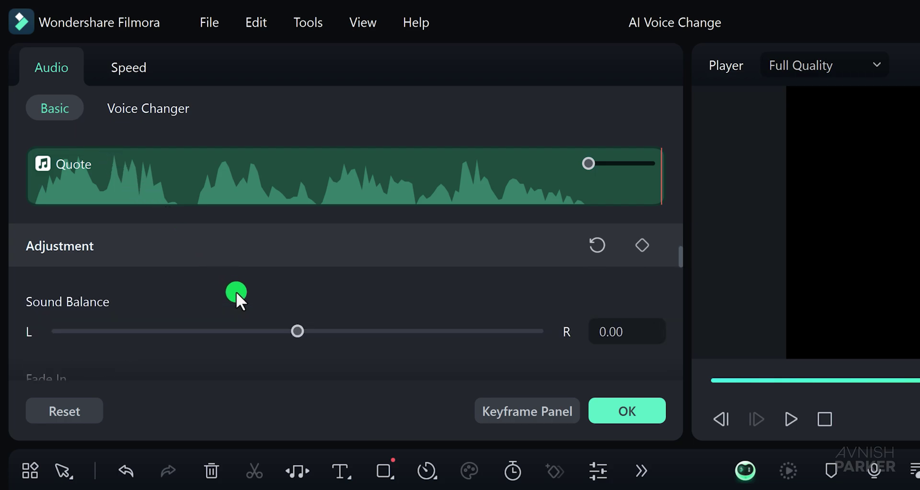
left_click_drag(306, 303, 370, 306)
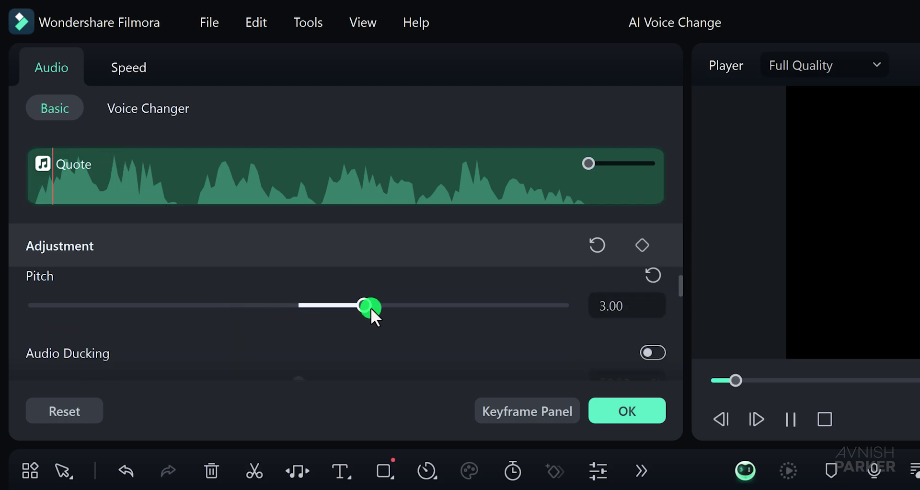
left_click_drag(370, 307, 417, 306)
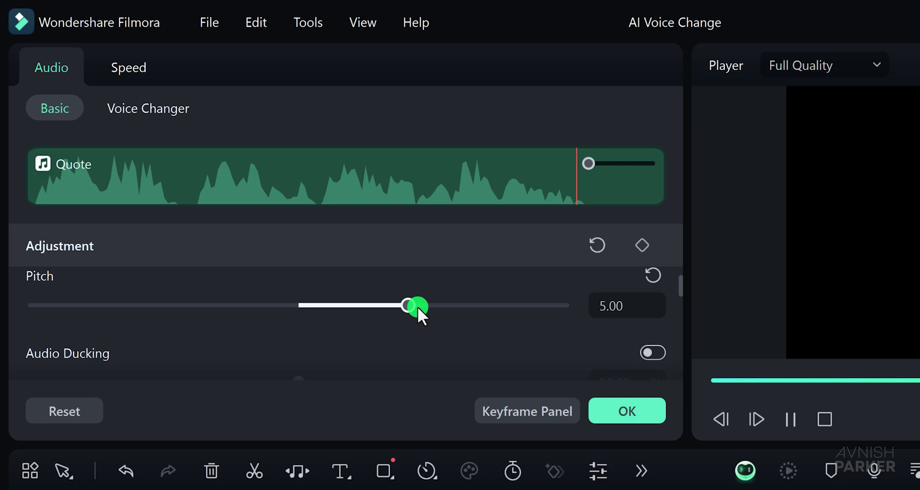
scroll(251, 332, "up", 6)
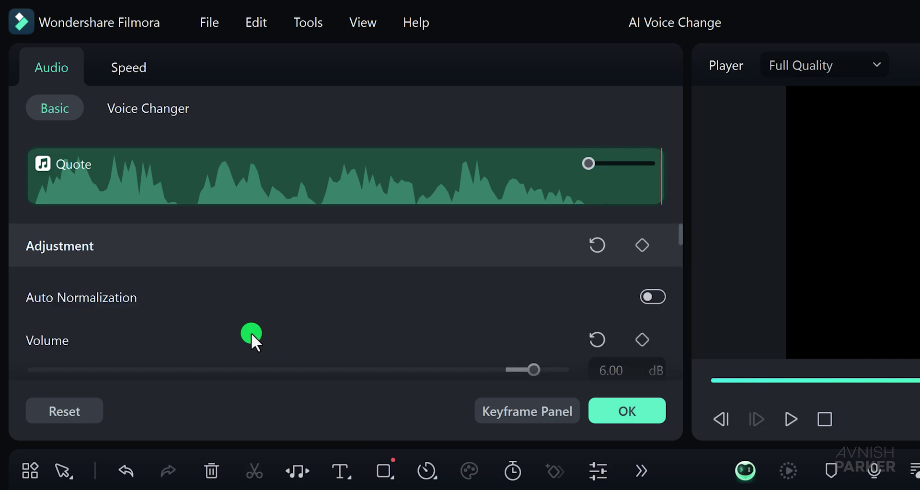
left_click(159, 108)
Step: Scroll the Filmora product page down through its feature sections to Empower Educators
left_click(103, 142)
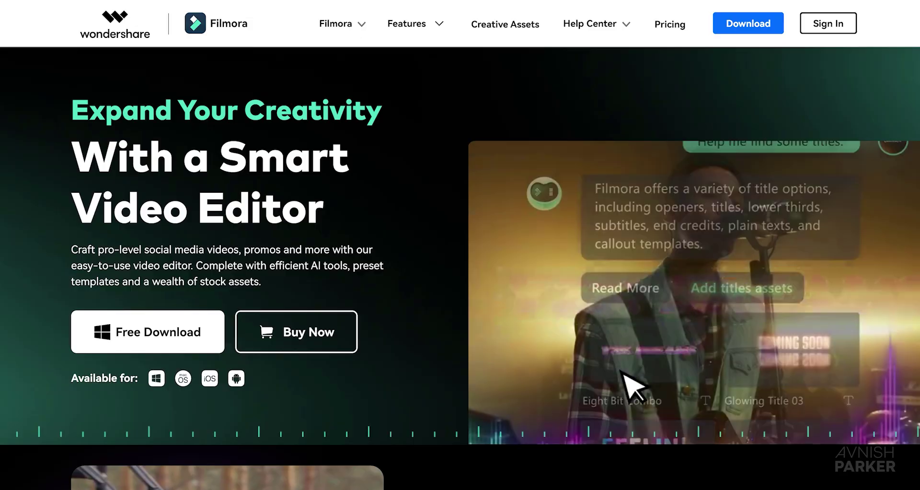
scroll(460, 287, "down", 3)
scroll(460, 268, "down", 3)
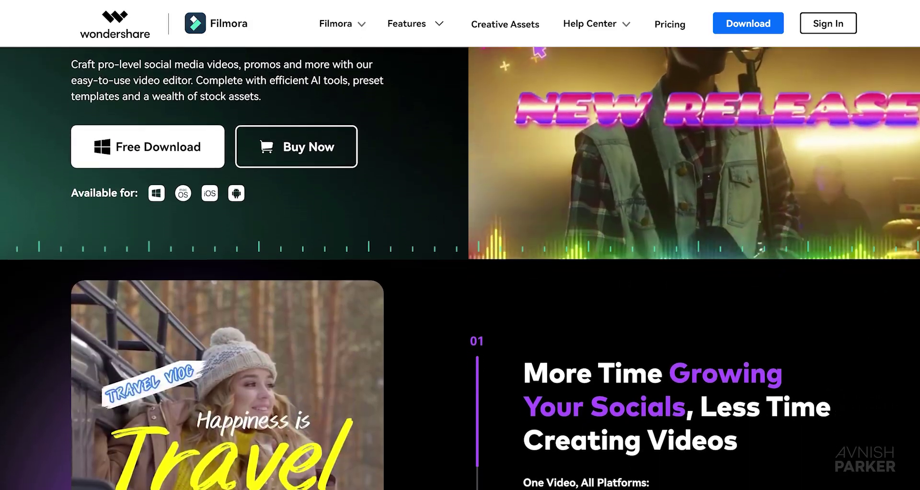
scroll(460, 268, "down", 3)
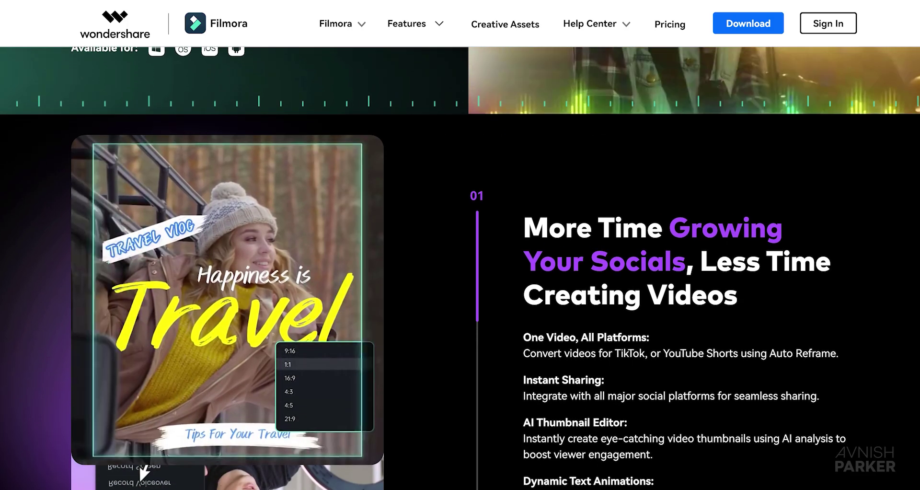
scroll(460, 268, "down", 3)
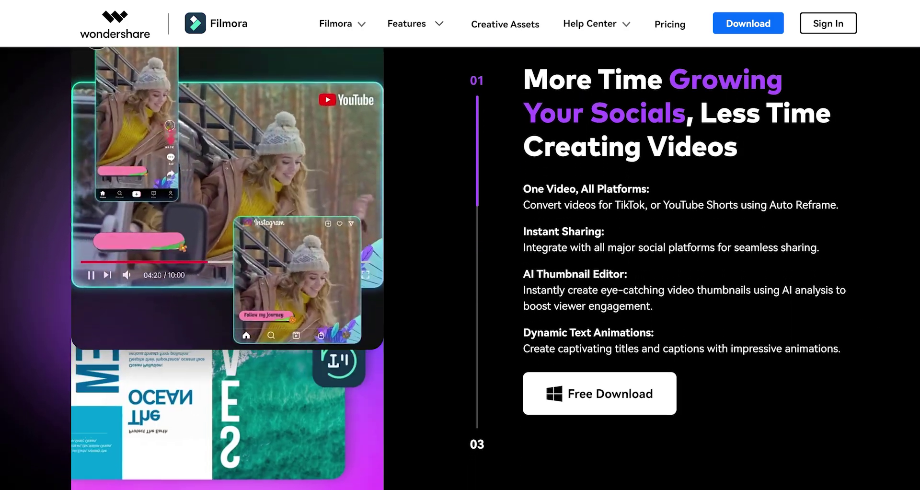
scroll(460, 268, "down", 3)
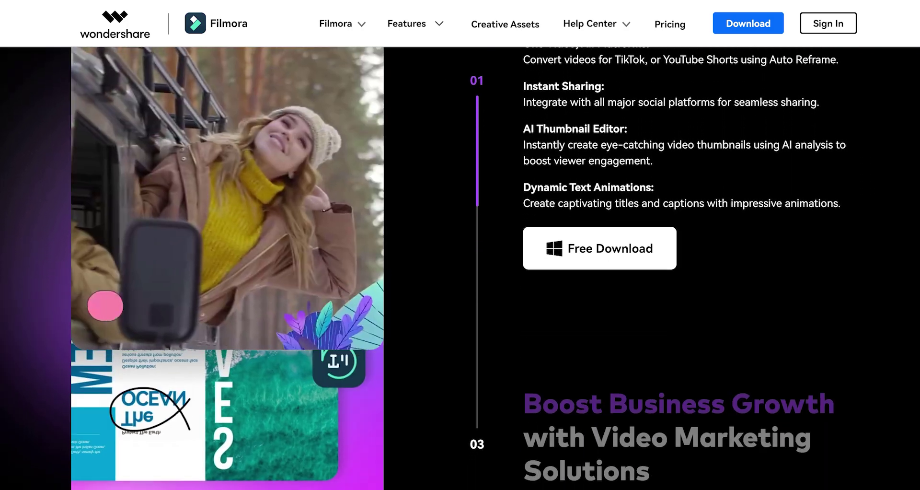
scroll(460, 269, "down", 3)
scroll(680, 269, "down", 3)
scroll(681, 268, "down", 3)
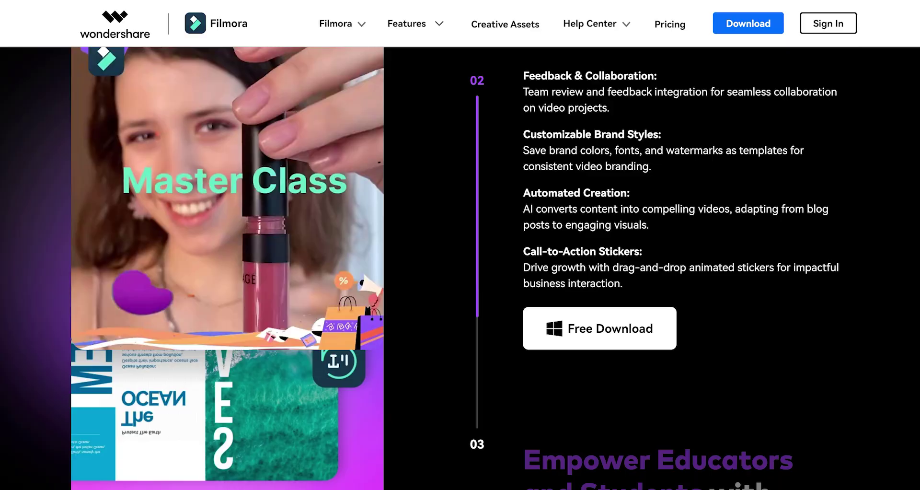